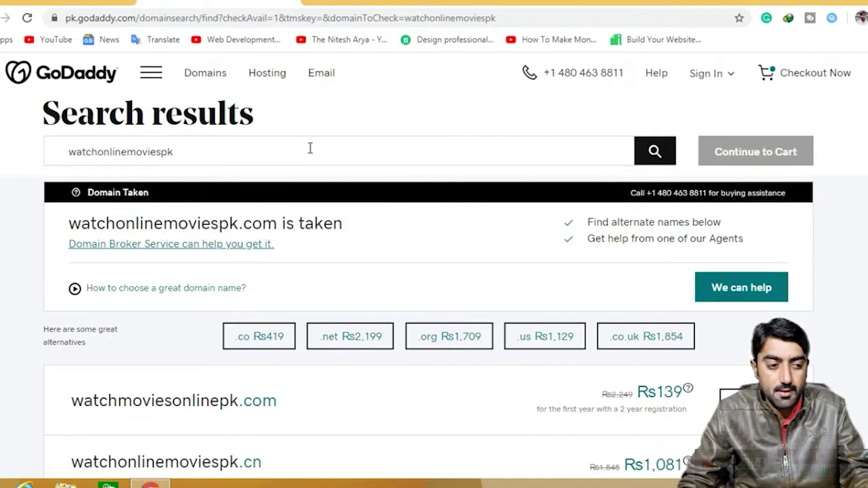
- Switch to the cPanel hosting account and look over its available functions
left_click(81, 2)
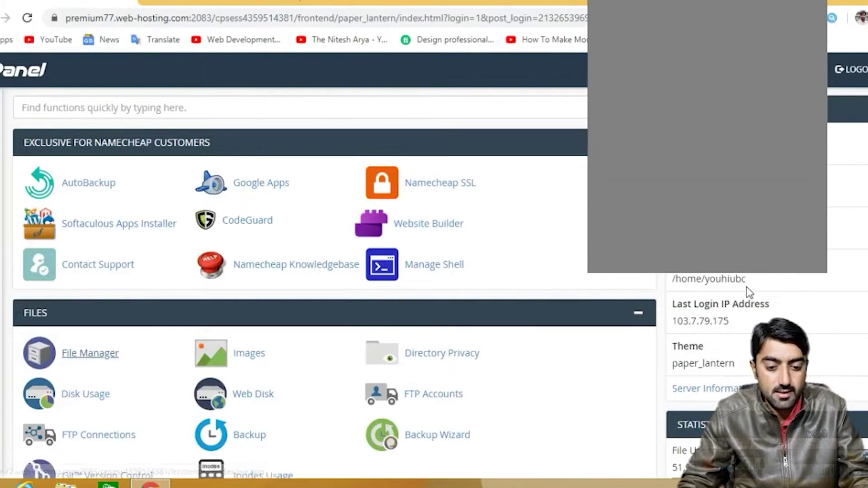
scroll(747, 283, "down", 6)
scroll(748, 284, "down", 3)
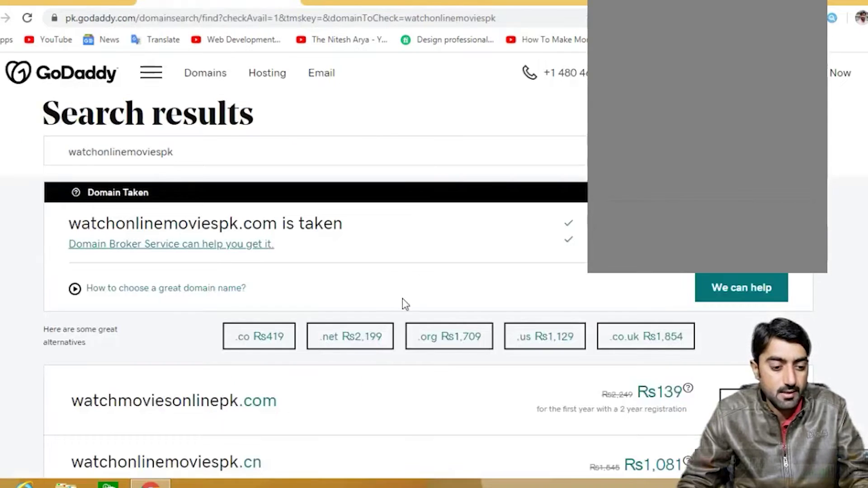
- Add the domain watchmoviesonlinepk.com to the GoDaddy cart and continue to the cart
scroll(401, 299, "down", 4)
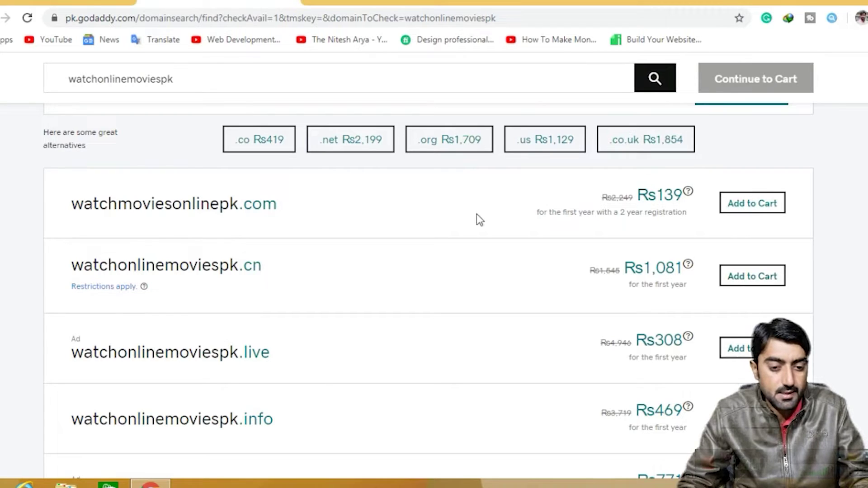
left_click(726, 204)
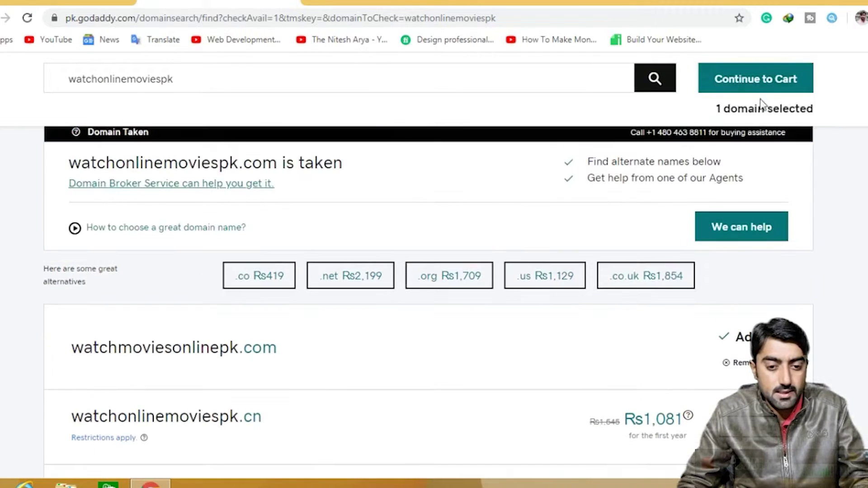
left_click(769, 85)
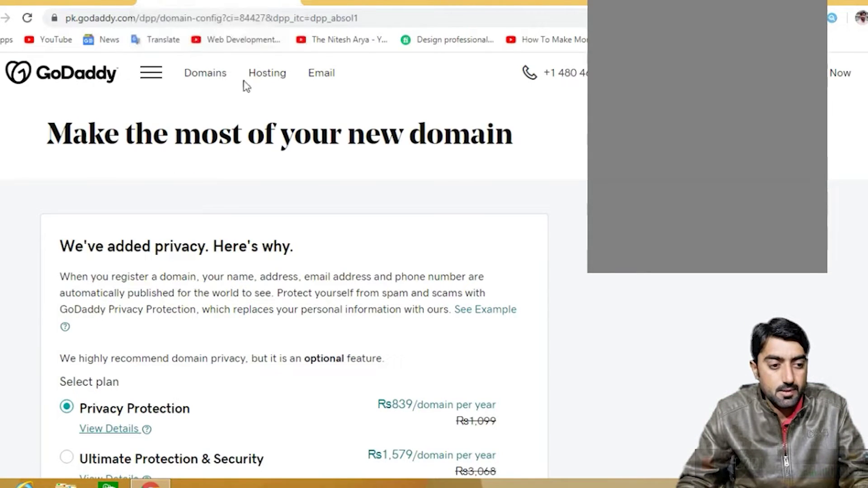
- Return to cPanel and bring up the Addon Domains page in a separate browser tab
left_click(41, 2)
scroll(334, 281, "down", 3)
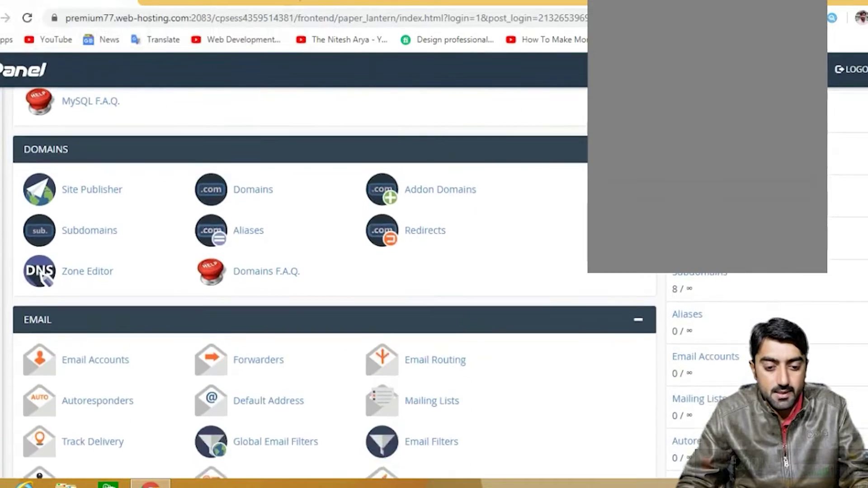
right_click(714, 239)
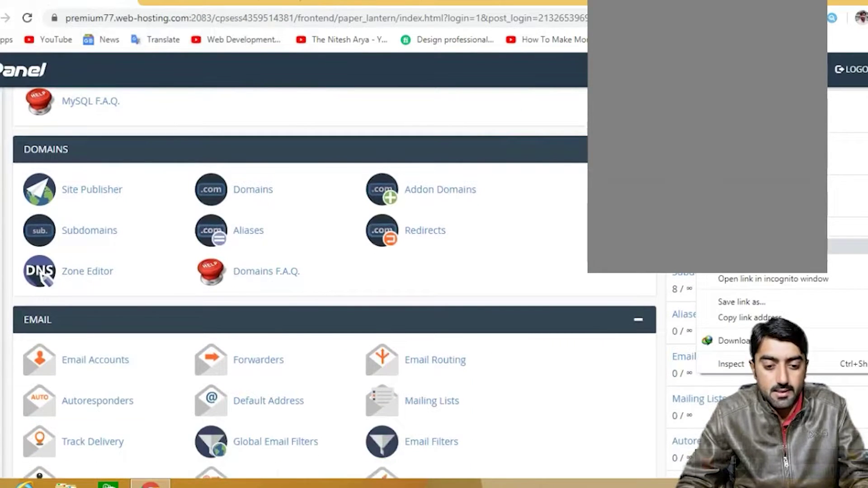
left_click(746, 247)
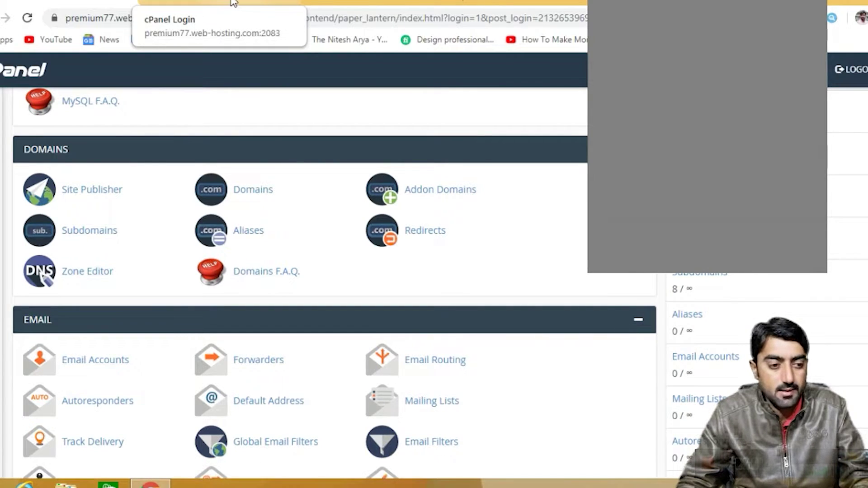
left_click(233, 3)
- Fill in the addon domain form with the new domain watchonlinepk.com, subdomain watchonlinepk and document root watchonlinepk.com
left_click(138, 258)
type("watc")
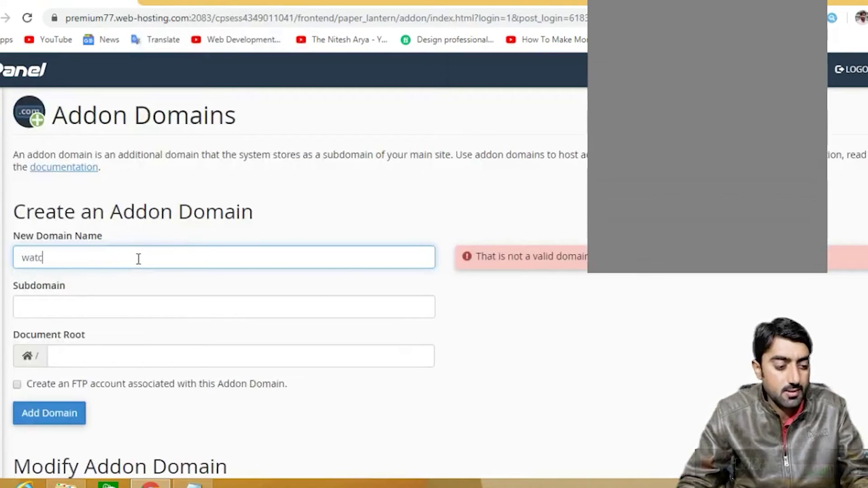
type("honline")
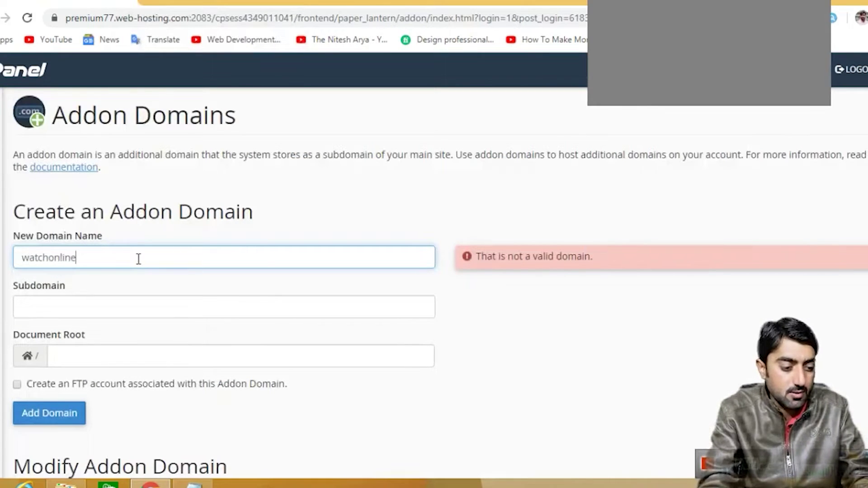
type("pk.")
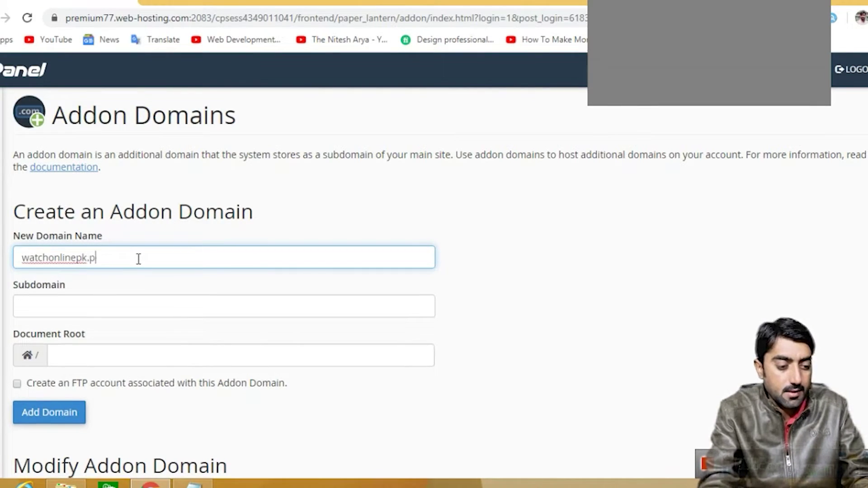
type("com")
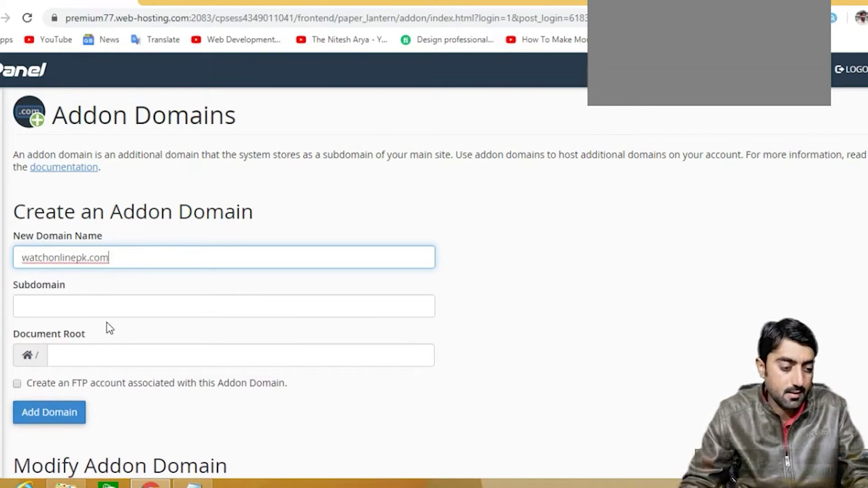
left_click(102, 310)
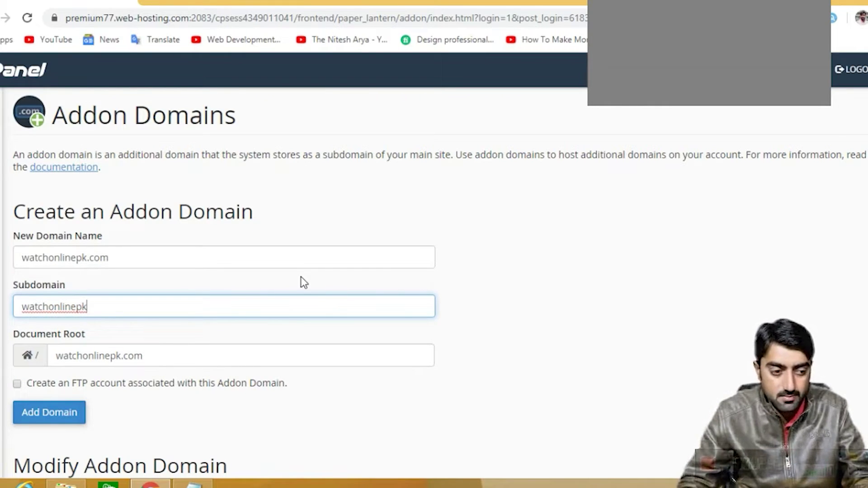
- Go to the cPanel home page and open the WordPress install form in Softaculous Apps Installer
left_click(33, 72)
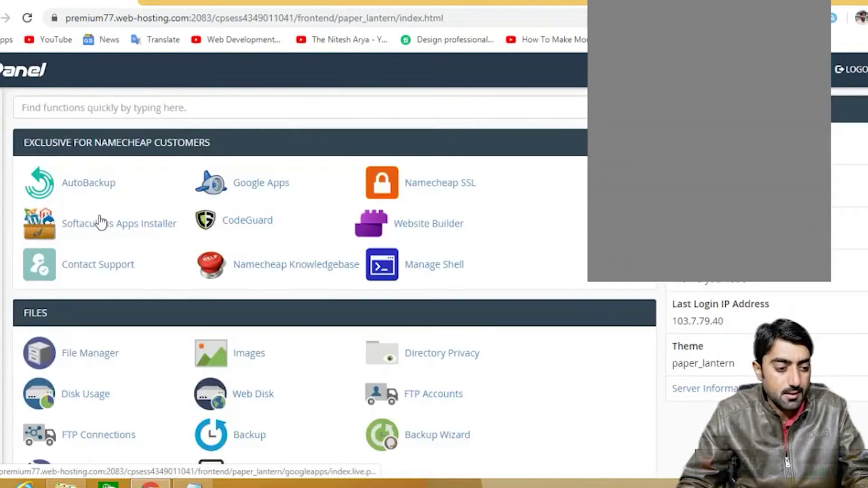
left_click(118, 234)
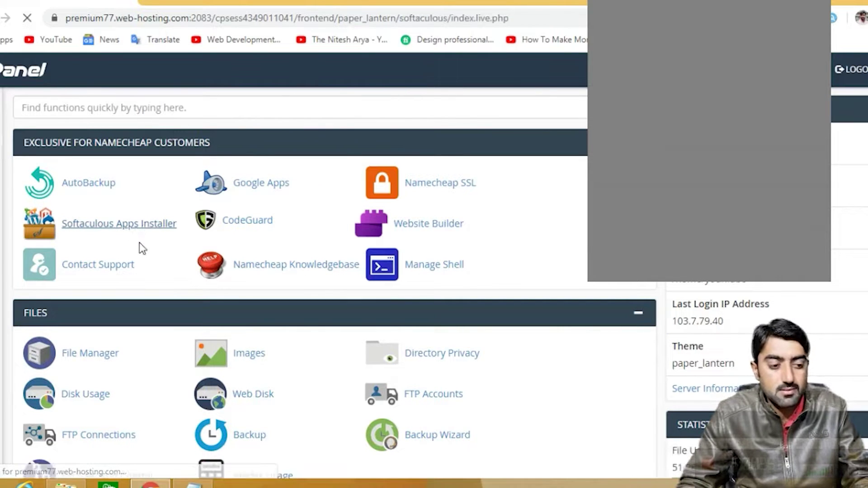
scroll(272, 250, "down", 5)
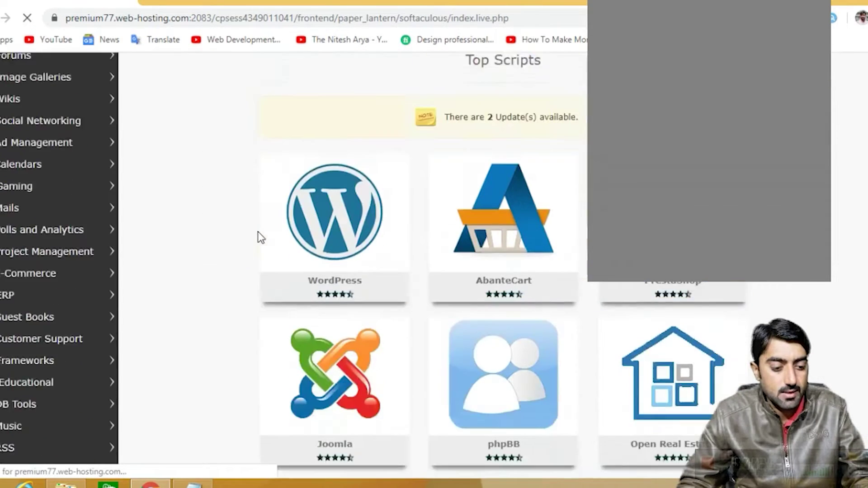
mouse_move(284, 228)
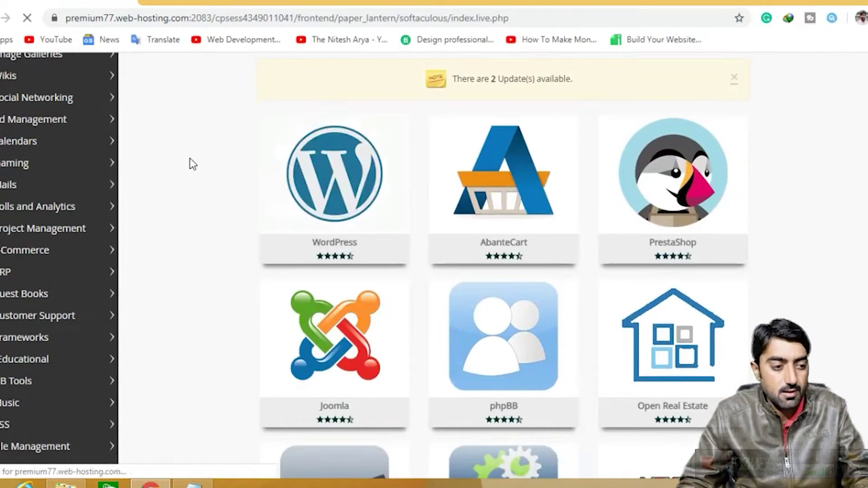
scroll(379, 219, "down", 3)
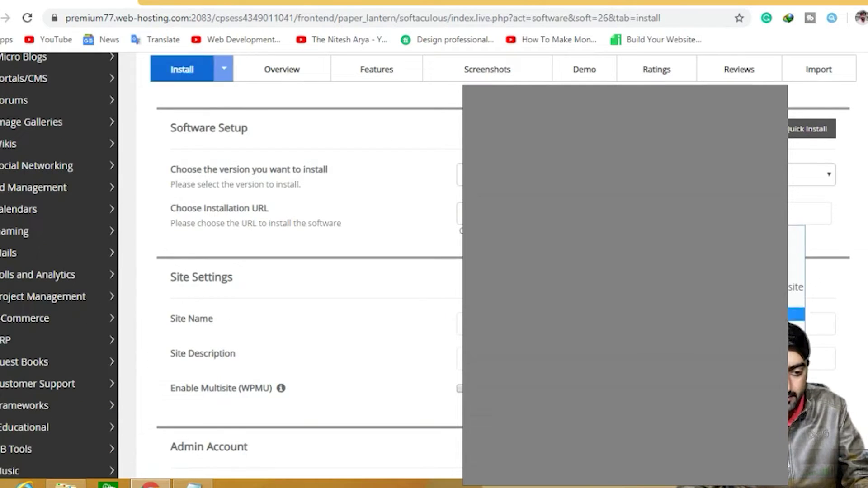
left_click(809, 213)
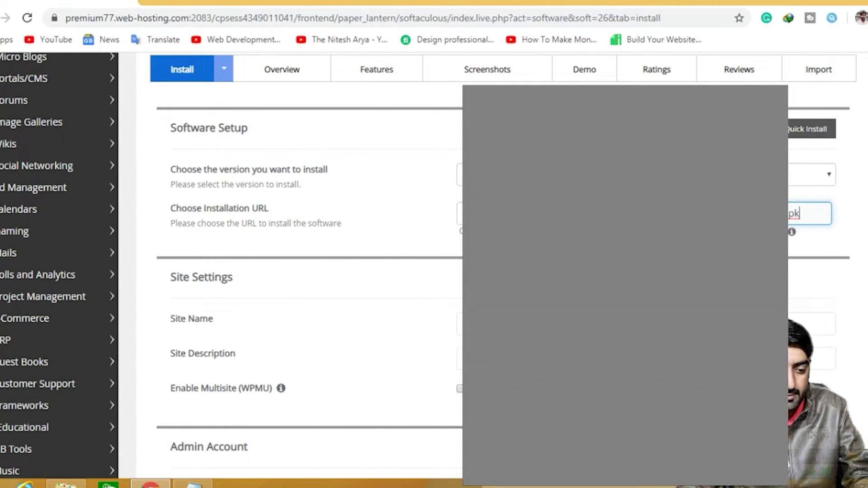
scroll(272, 260, "down", 3)
key("Tab")
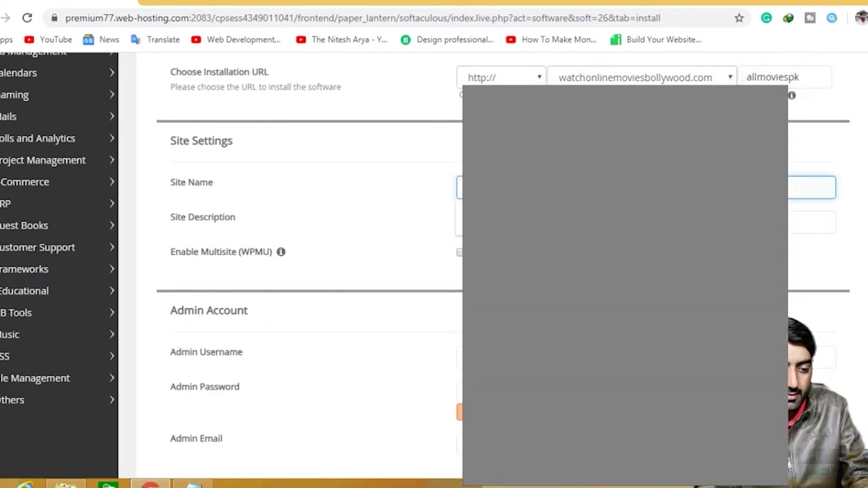
- Name the site "Watch Online Movies Bollywood pk", enter a site description, and fill in the admin username and admin password
scroll(289, 271, "down", 3)
left_click(812, 221)
key("Tab")
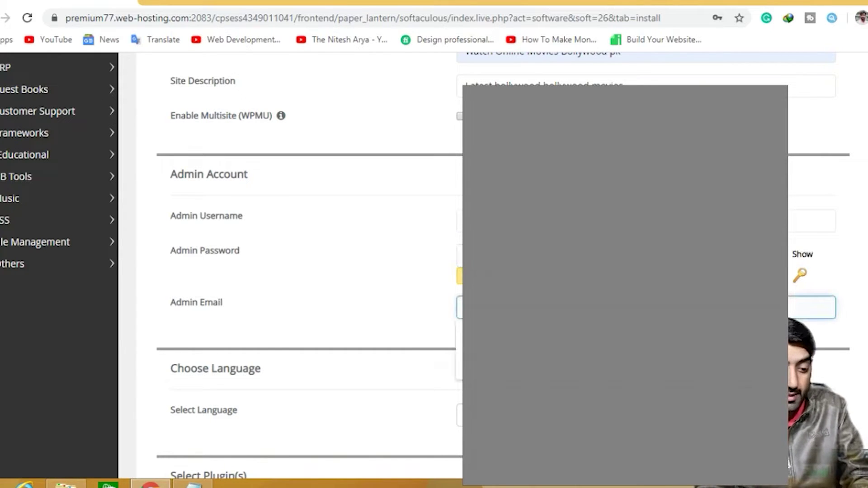
- Choose the Restoneu-Ex theme for the site and install WordPress
scroll(484, 354, "down", 10)
left_click(401, 294)
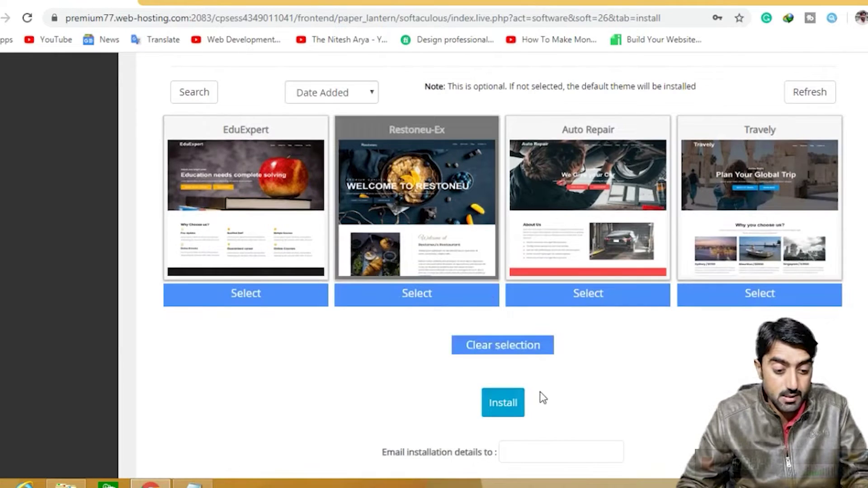
left_click(505, 403)
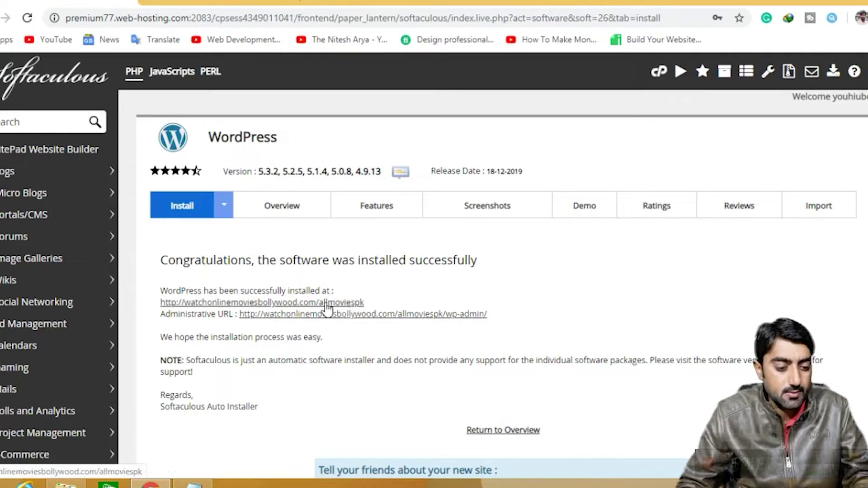
- Open the newly installed site at watchonlinemoviesbollywood.com/allmoviespk and look through its home page
left_click(334, 303)
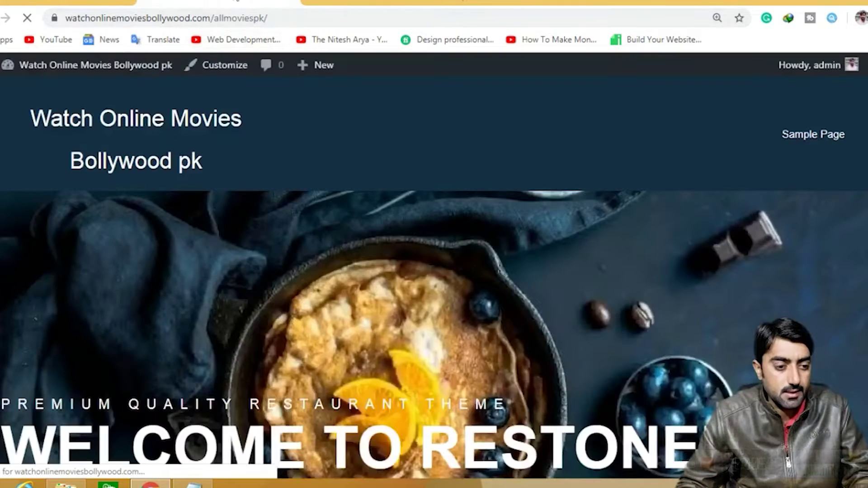
scroll(318, 203, "down", 8)
scroll(312, 199, "up", 8)
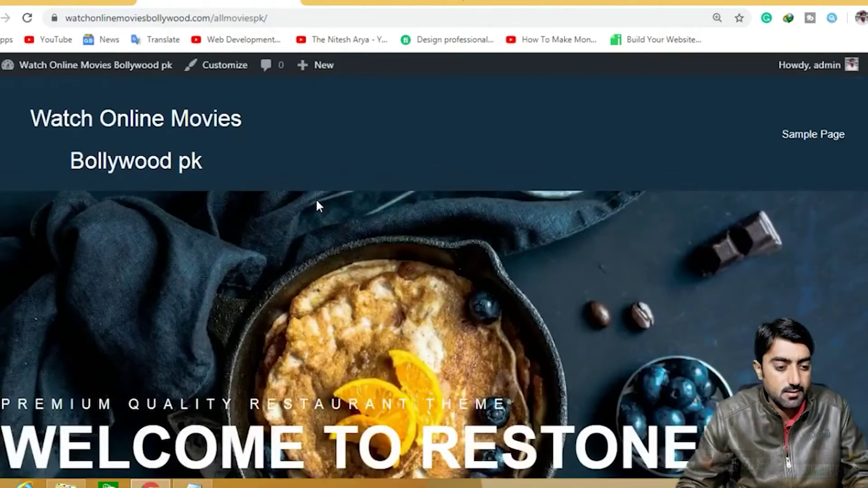
- Open the site's WordPress admin dashboard and look over its sections
left_click(94, 65)
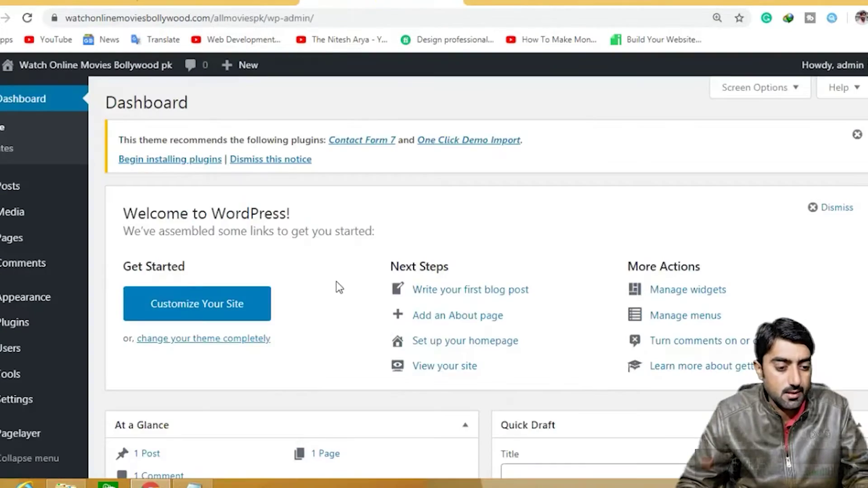
scroll(338, 286, "down", 10)
scroll(337, 278, "up", 6)
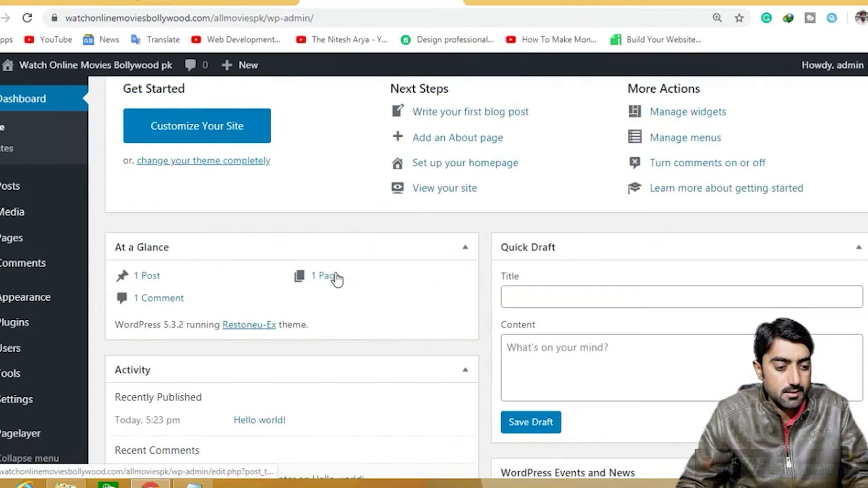
scroll(337, 278, "up", 4)
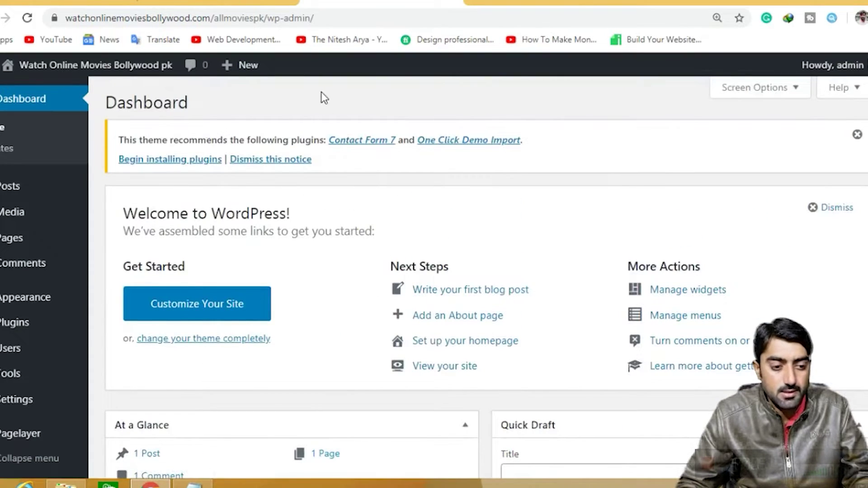
- Log out of WordPress and log back in as admin with the account password
mouse_move(827, 67)
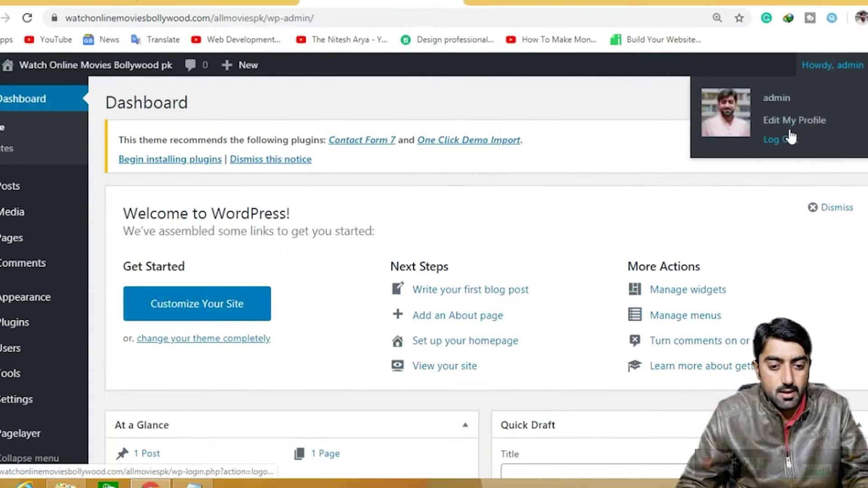
left_click(780, 146)
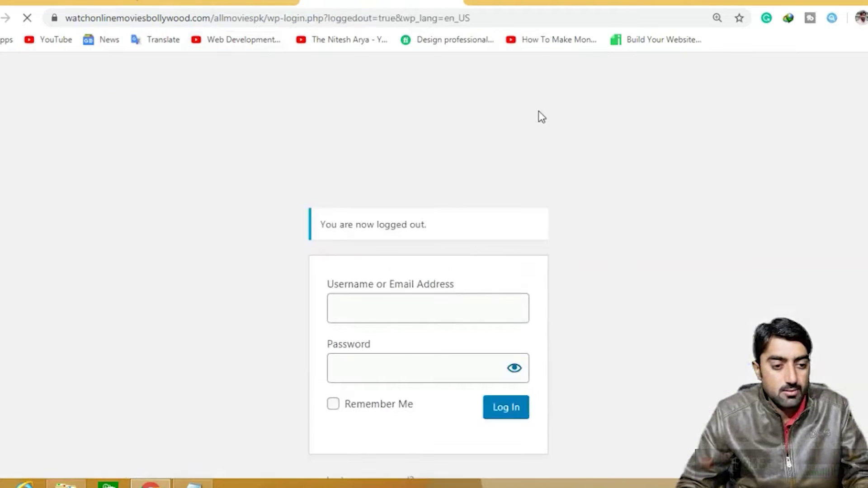
left_click(394, 314)
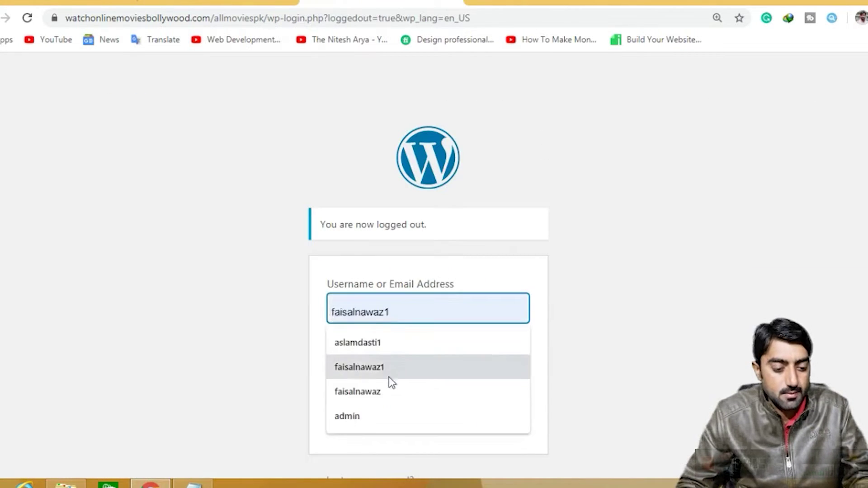
left_click(385, 411)
left_click(403, 371)
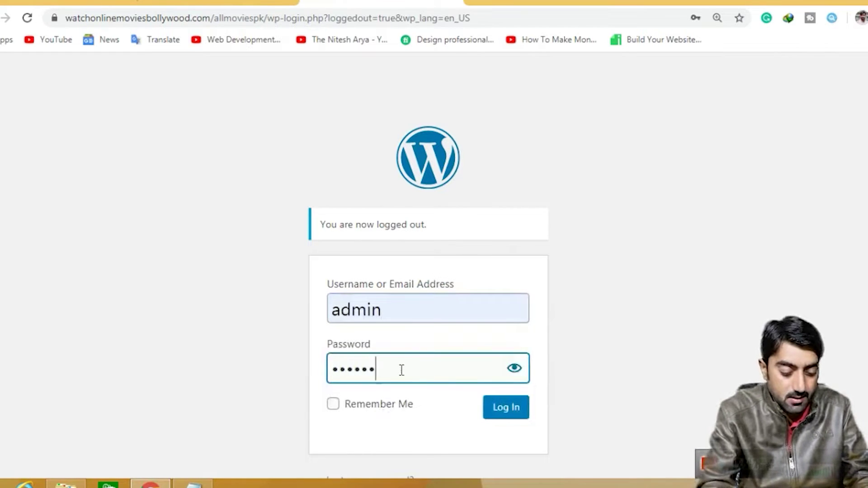
key("Return")
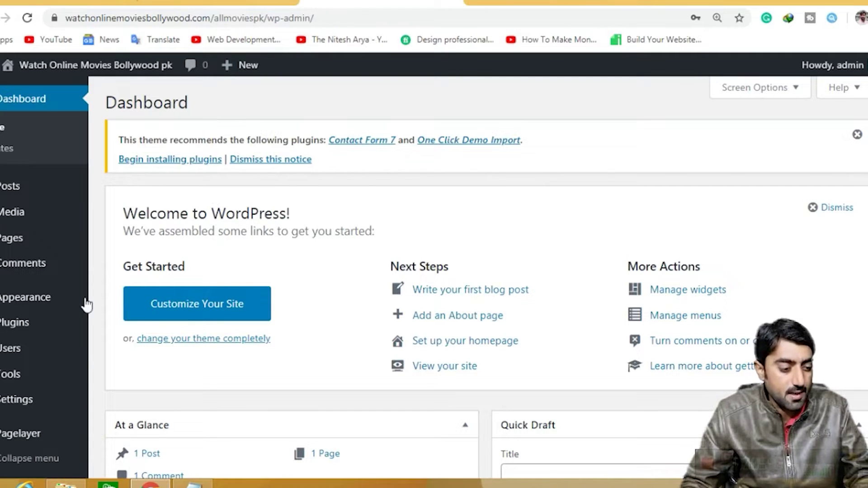
- Open the list of installed WordPress themes
mouse_move(54, 304)
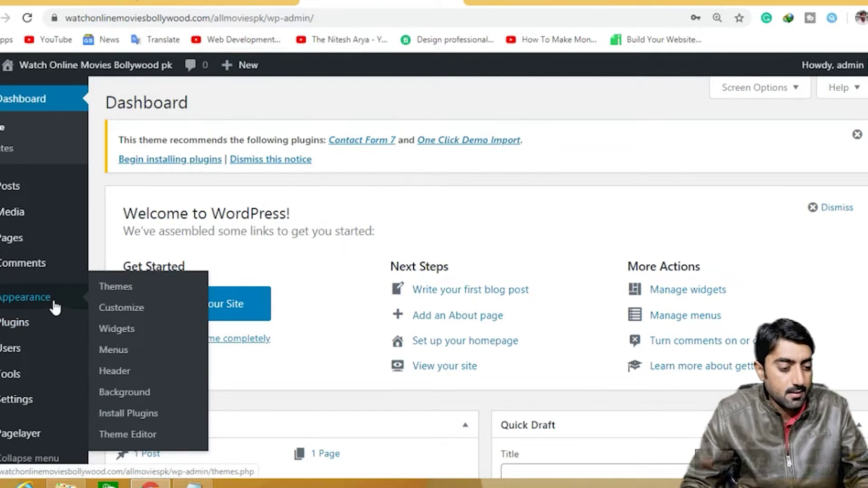
left_click(115, 298)
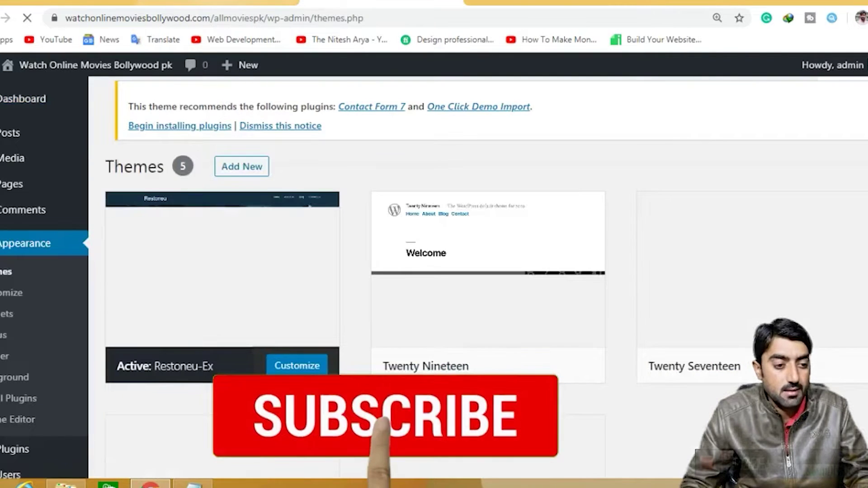
- View the site's front page with the current Restoneu-Ex theme and return to the themes list
left_click(247, 2)
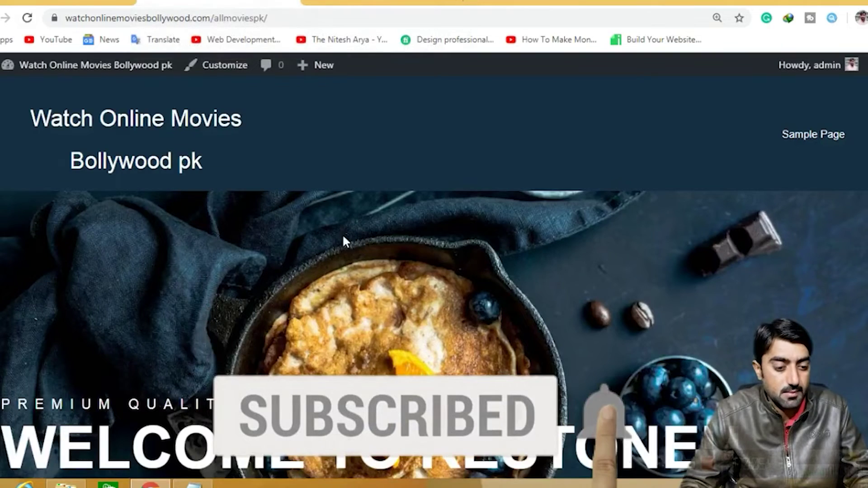
scroll(342, 234, "down", 5)
scroll(343, 234, "up", 5)
key("ctrl+Tab")
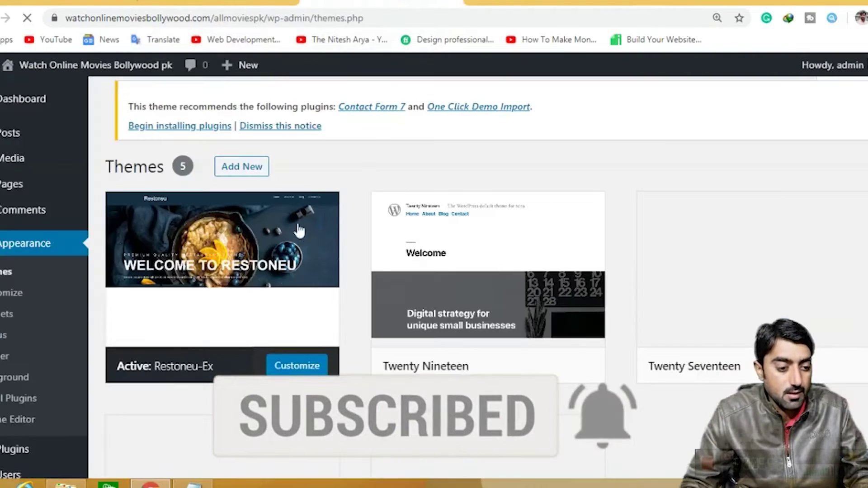
- Open the page for adding themes and browse the featured themes
left_click(260, 168)
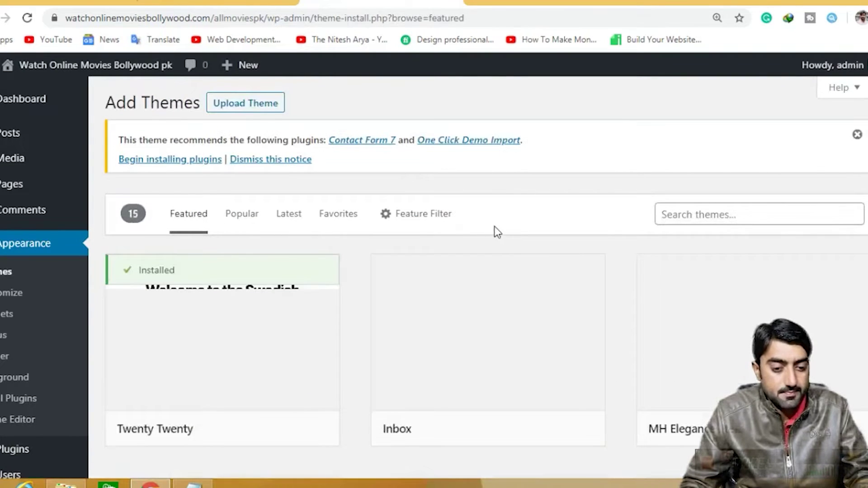
scroll(609, 267, "down", 3)
scroll(610, 268, "down", 3)
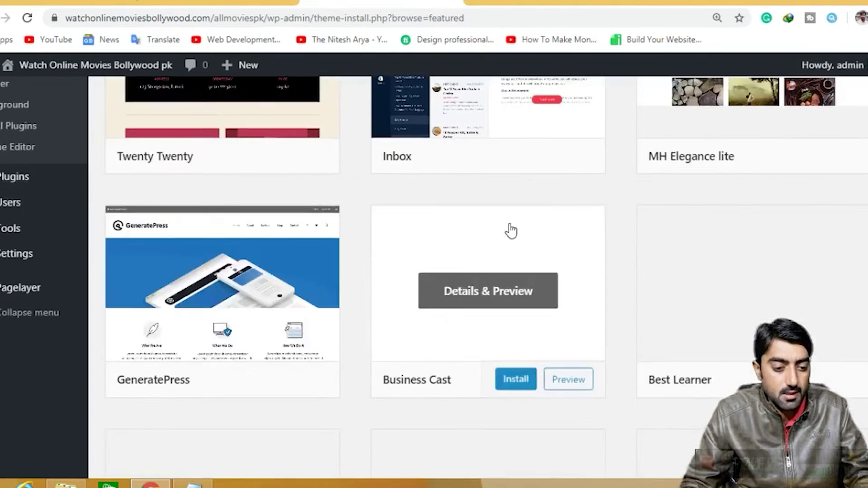
mouse_move(262, 339)
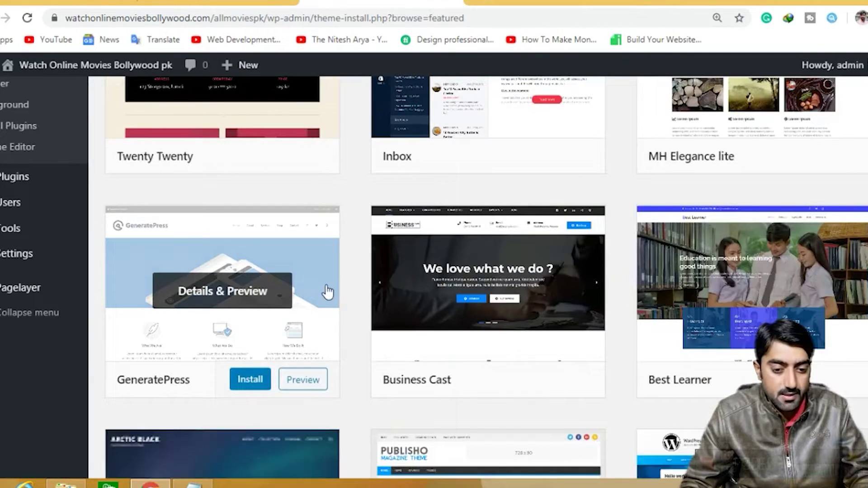
scroll(326, 290, "up", 4)
scroll(327, 291, "down", 10)
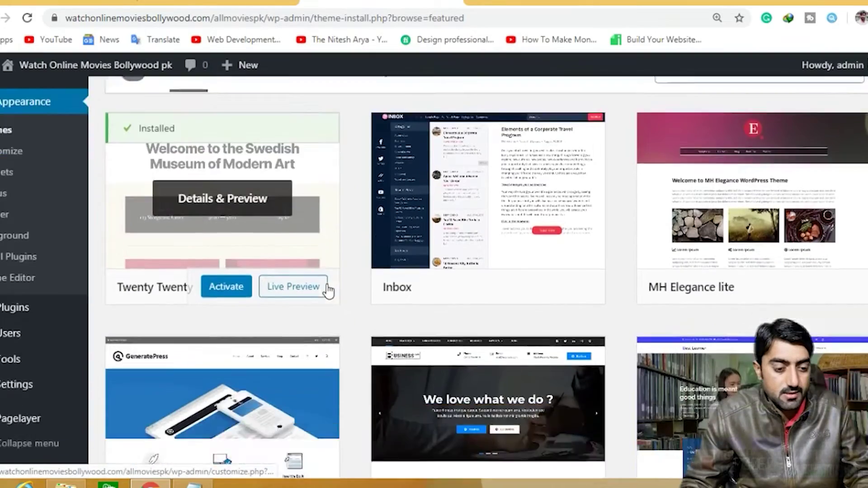
scroll(329, 291, "down", 3)
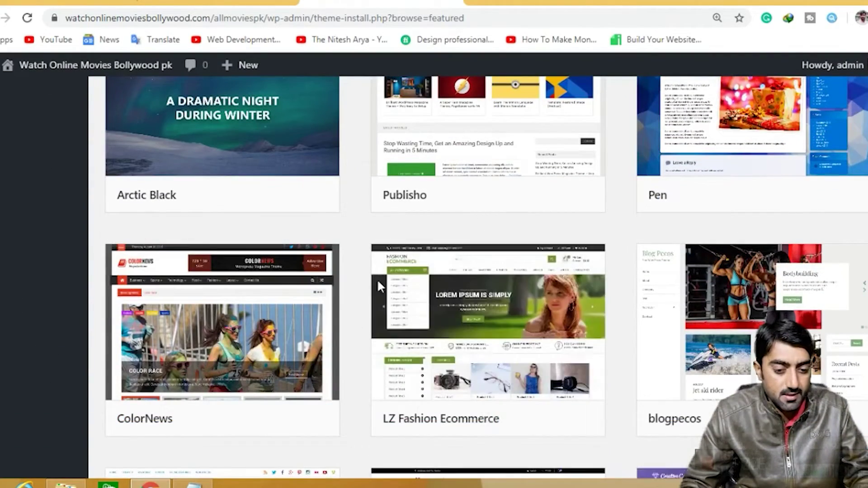
scroll(413, 241, "down", 3)
scroll(415, 239, "up", 6)
scroll(415, 240, "up", 10)
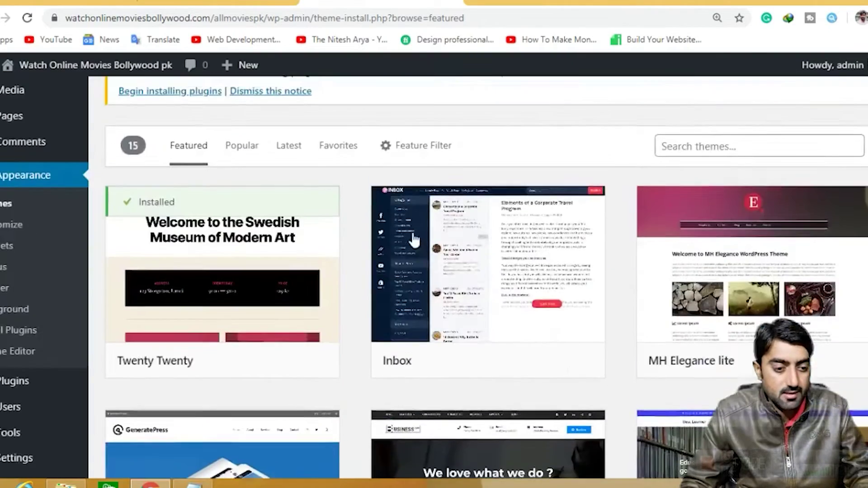
- Upload and install the theme file dooplay2.2.3streamaly.zip from the Videos folder, and activate it
left_click(262, 108)
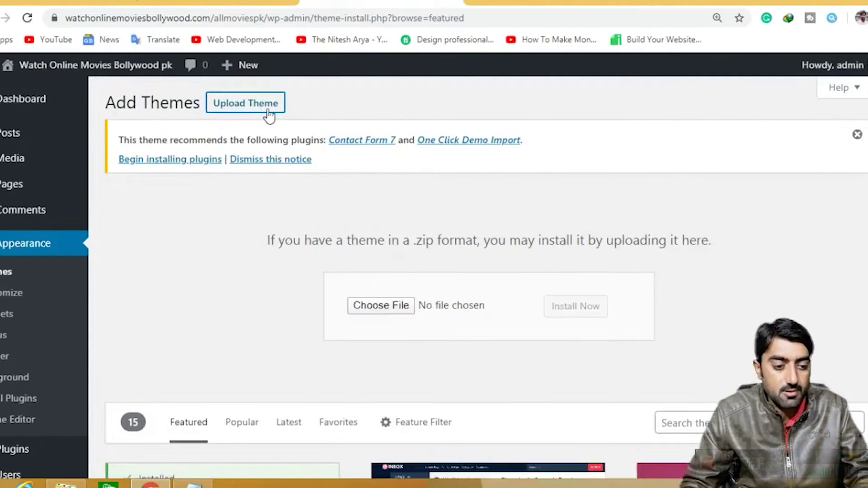
left_click(381, 310)
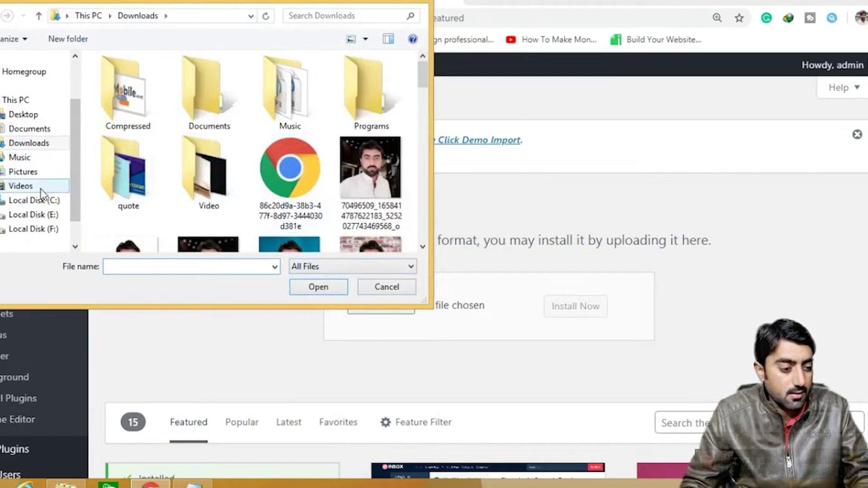
left_click(22, 186)
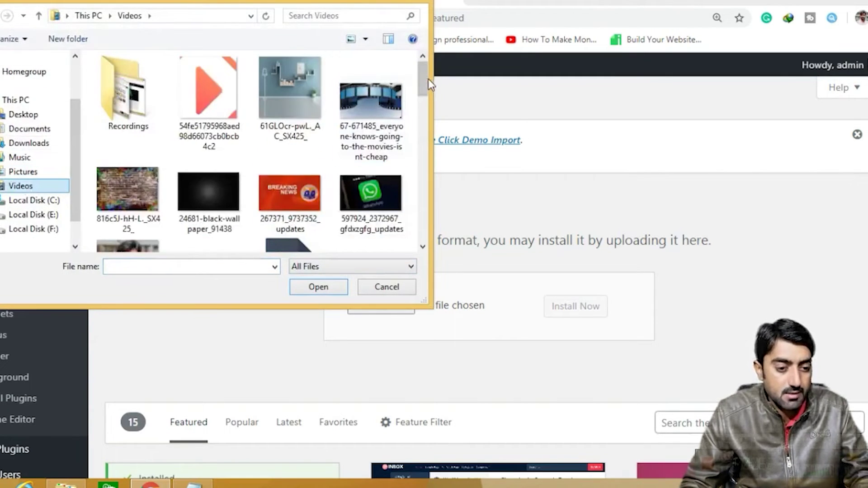
left_click_drag(423, 79, 425, 97)
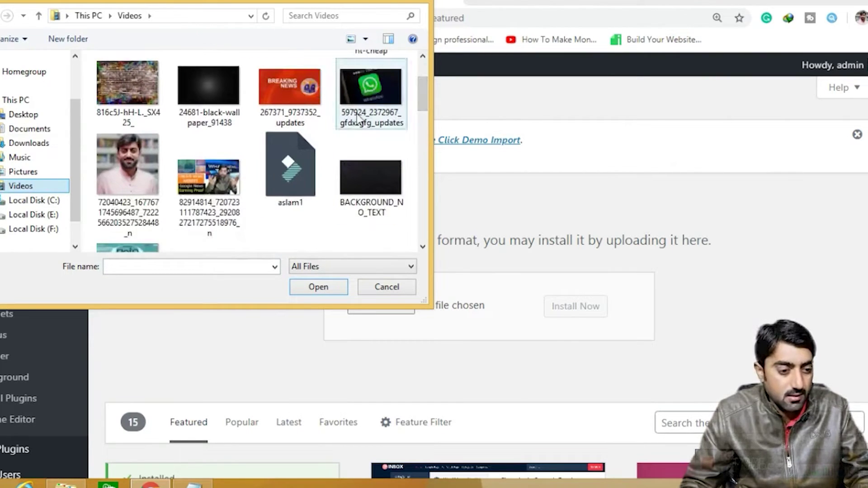
left_click_drag(424, 111, 432, 165)
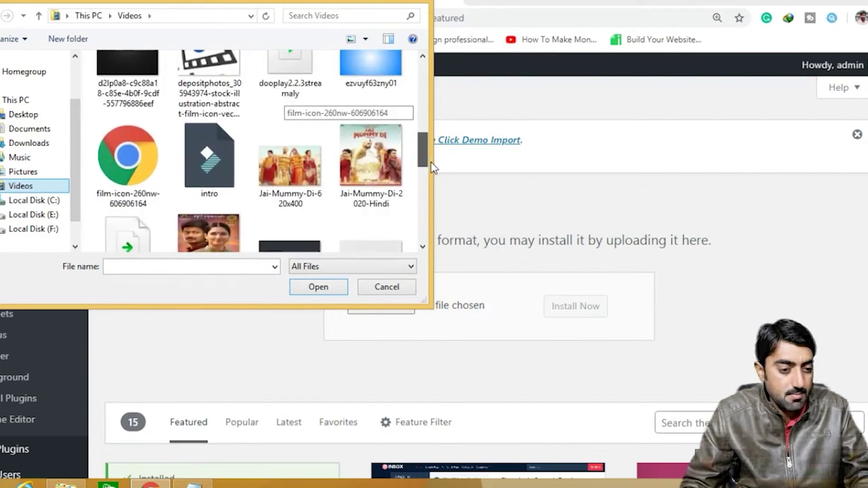
left_click(278, 77)
double_click(301, 121)
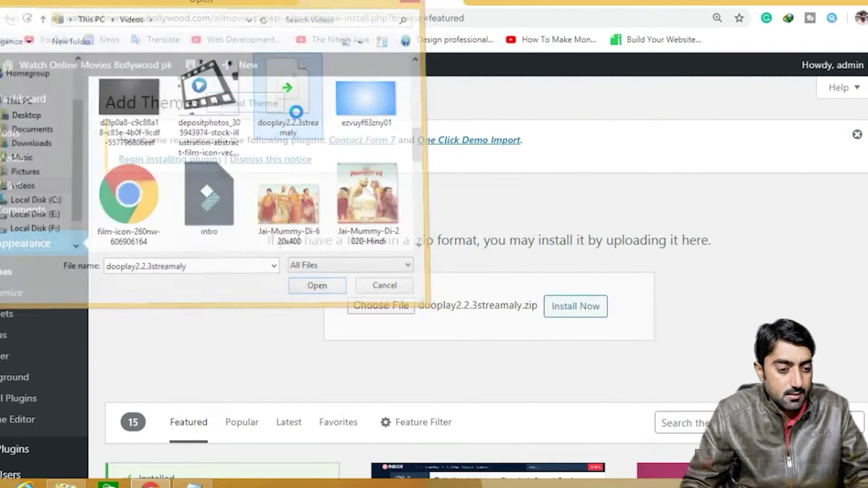
left_click(589, 313)
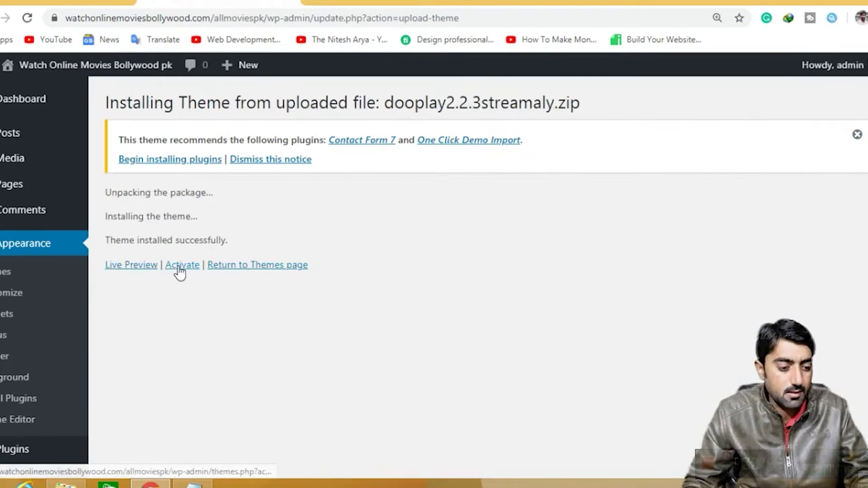
left_click(181, 267)
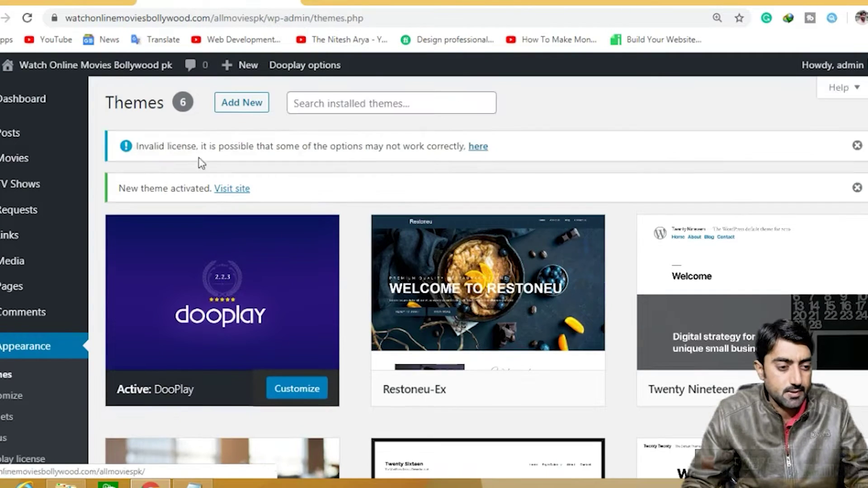
- Open the site in a new tab and examine its home page with the DooPlay theme
mouse_move(67, 73)
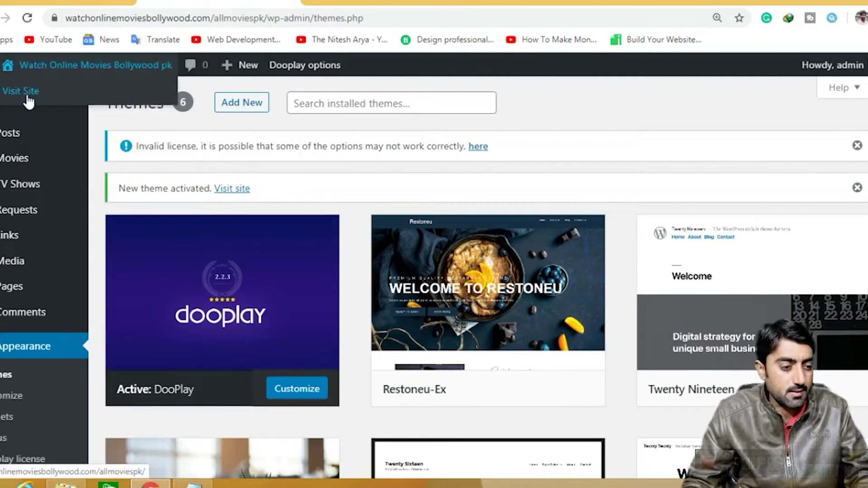
right_click(28, 96)
left_click(45, 105)
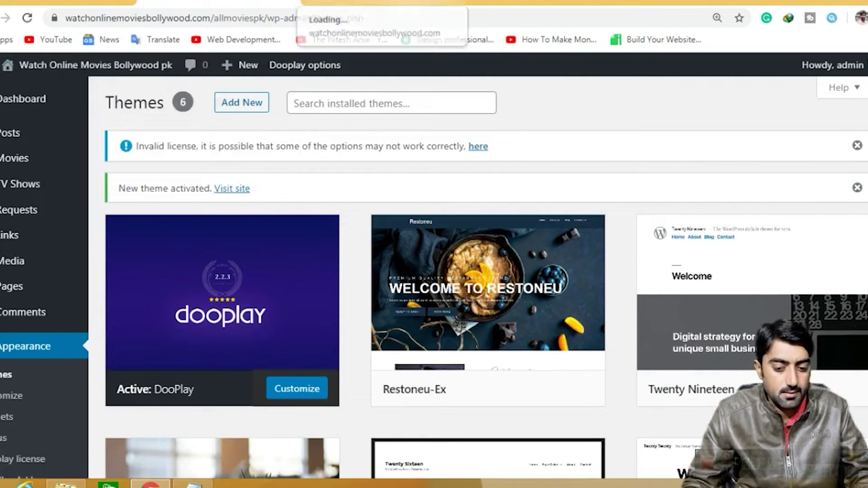
left_click(383, 2)
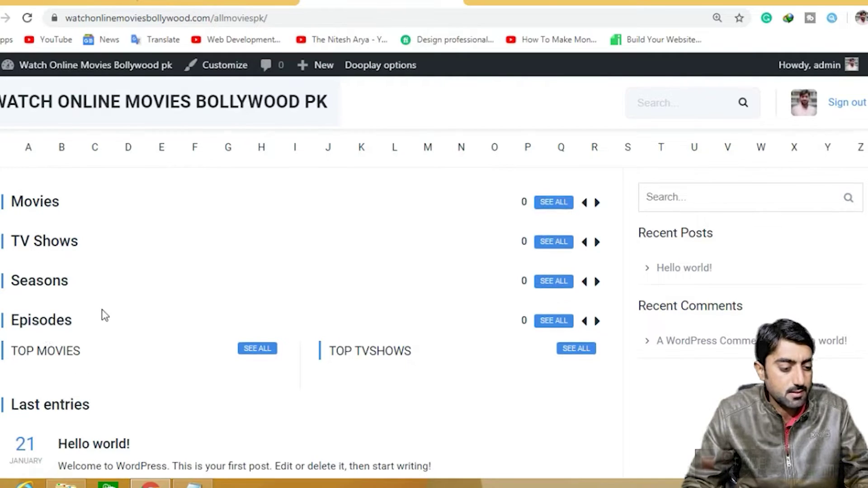
- Return to the admin area and move the default Hello world! post to the trash
key("ctrl+shift+Tab")
mouse_move(39, 319)
left_click(114, 319)
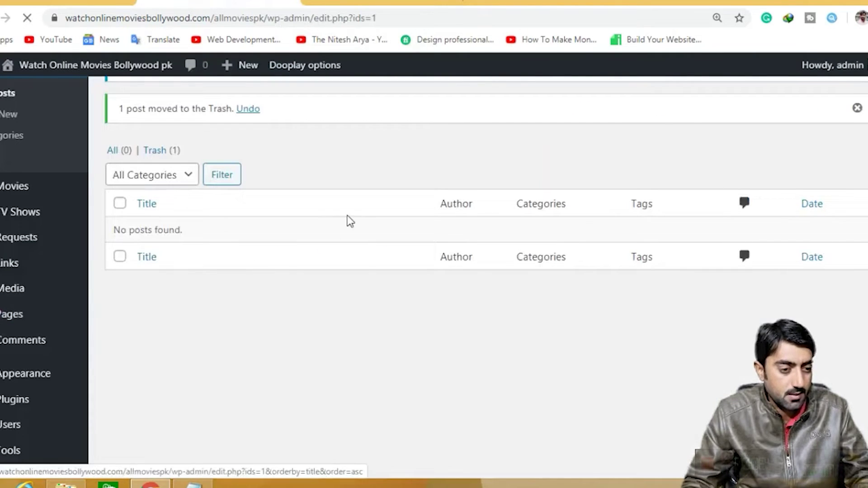
- Create a new page titled About us and publish it
type("Ab")
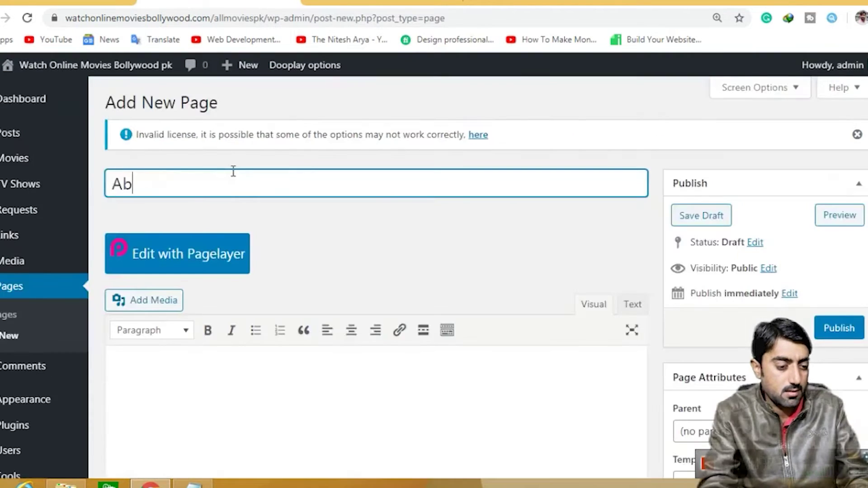
type("out us")
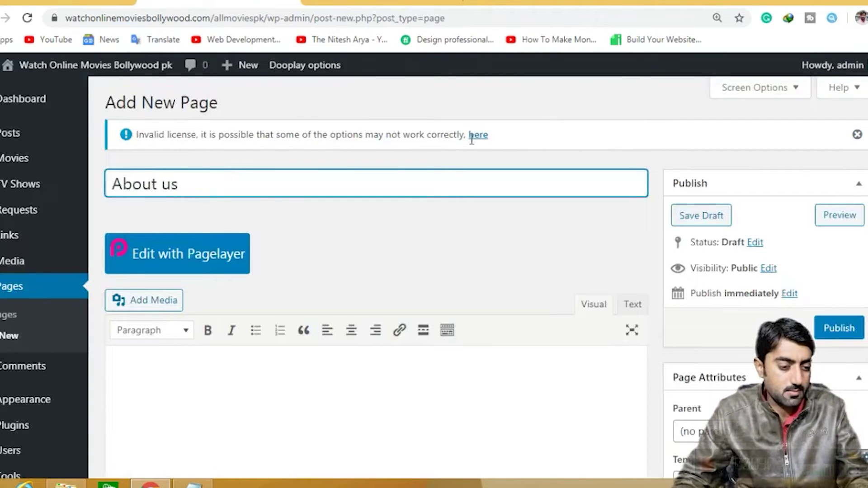
left_click(825, 342)
- Create a new page titled Contact us and publish it
type("Co")
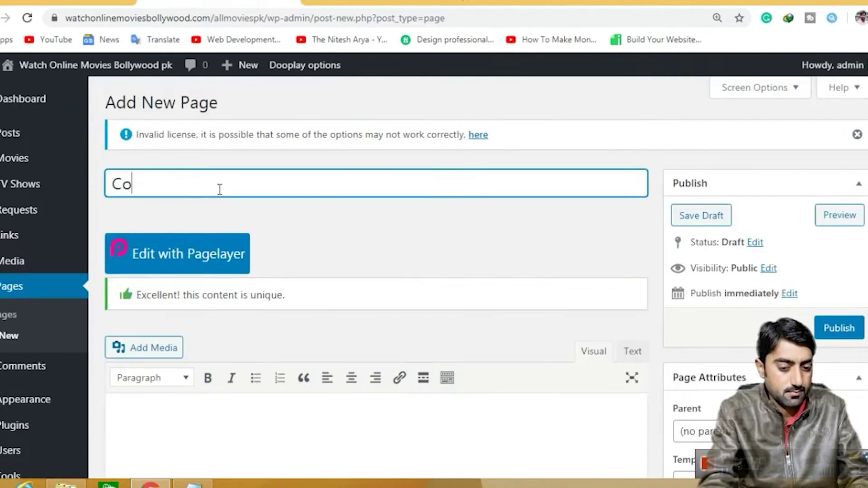
type("ntact us")
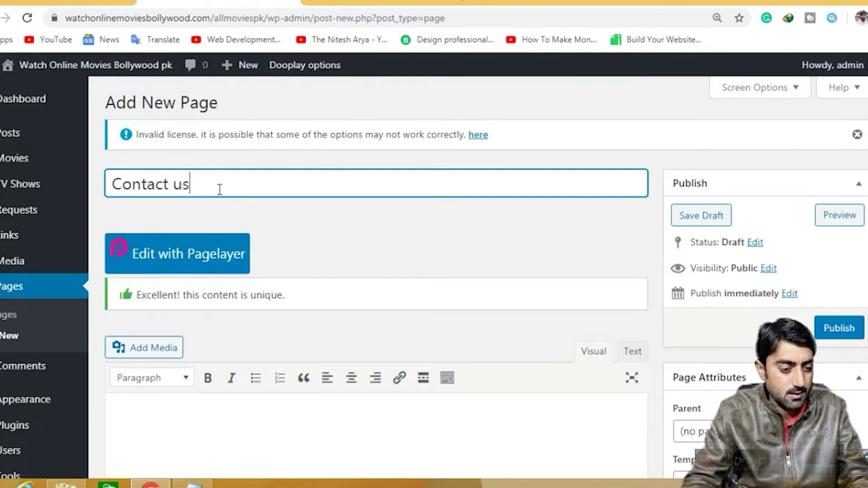
left_click(839, 329)
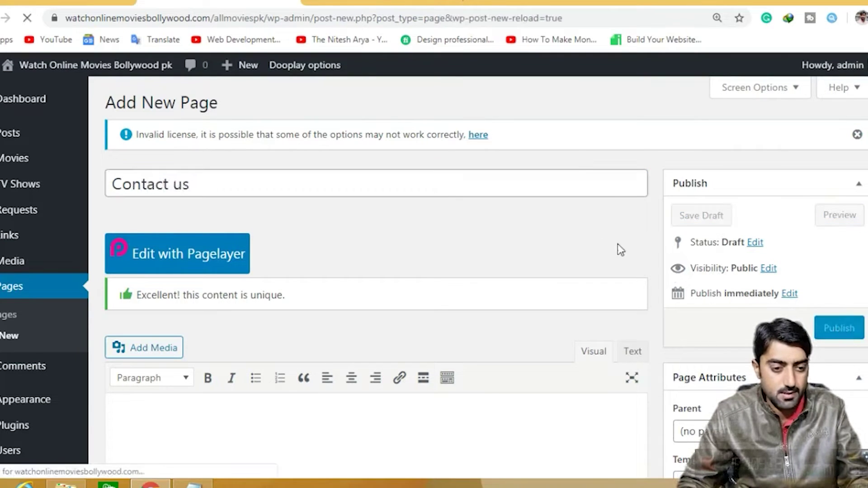
- Create a new page titled Privacy Policy and publish it
type("Priv")
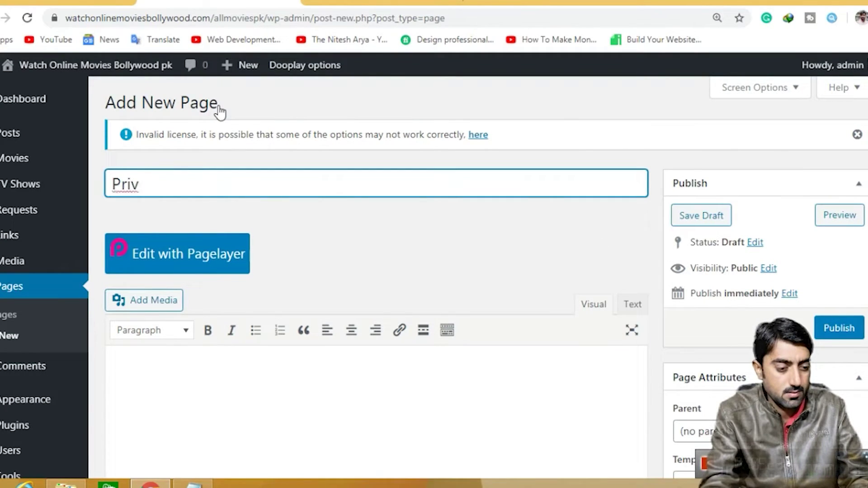
type("acy Po")
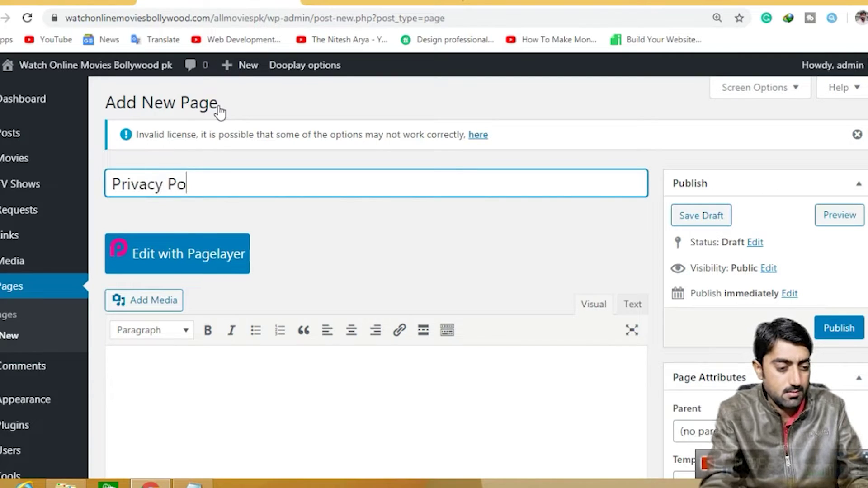
type("licy")
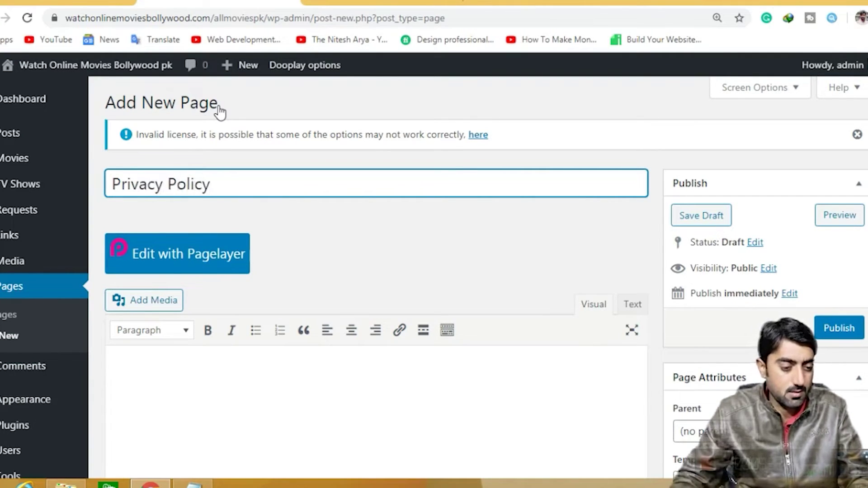
left_click(838, 328)
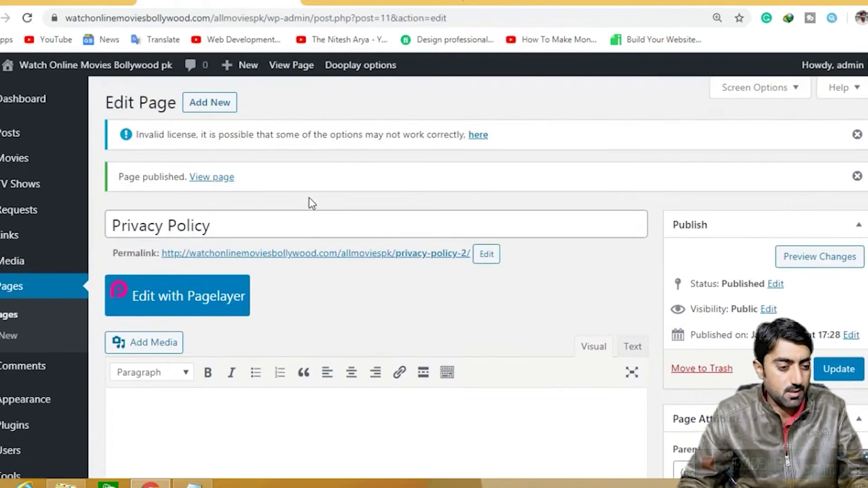
- Look over the site's home page in its open tab and return to the page editor
left_click(397, 10)
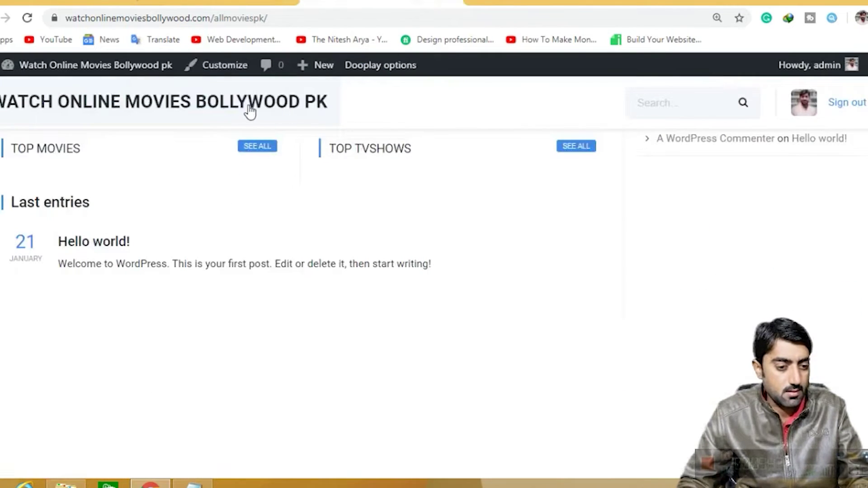
left_click(212, 3)
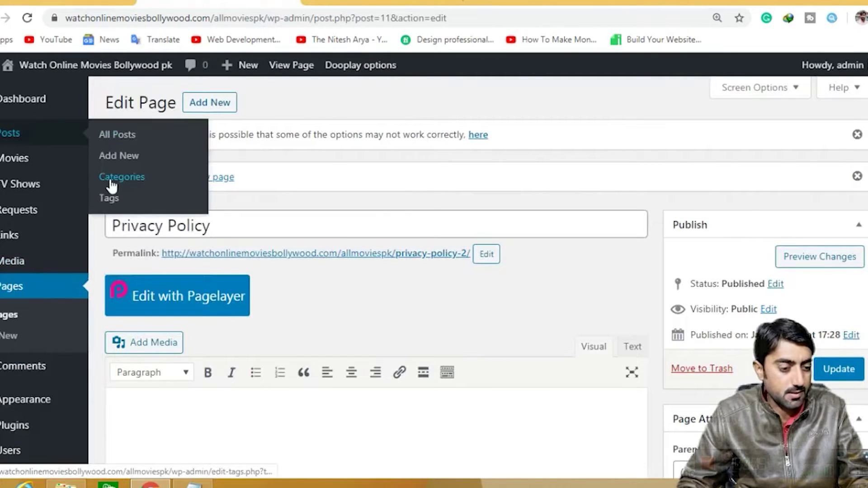
- Open the post categories and add a new category named Pakistani
left_click(114, 178)
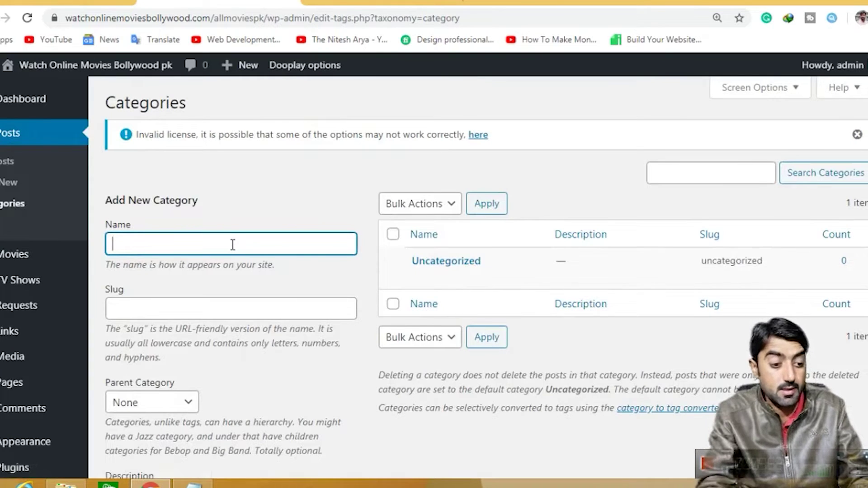
type("Pakistani")
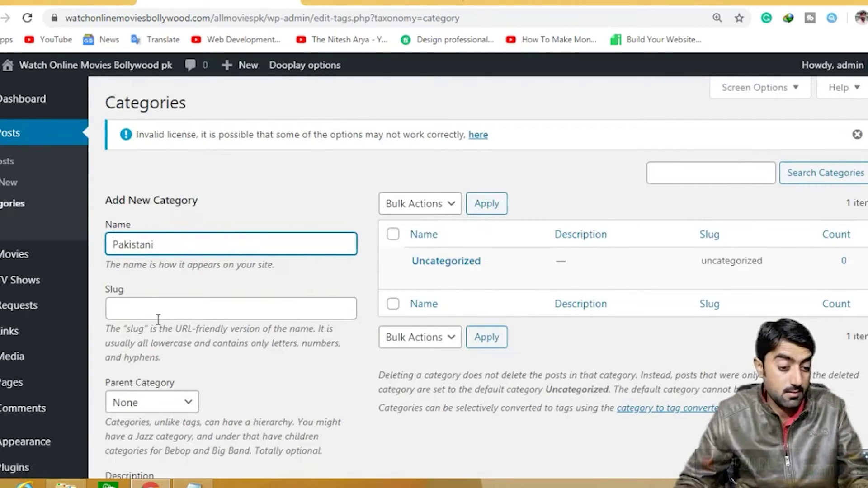
scroll(158, 320, "down", 3)
scroll(160, 349, "down", 2)
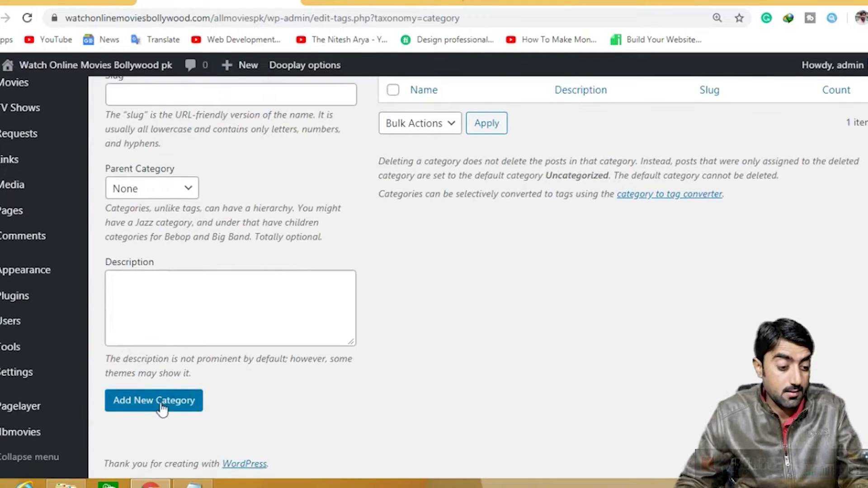
left_click(161, 405)
- Add a new post category named Bollywood
type("Bollywood")
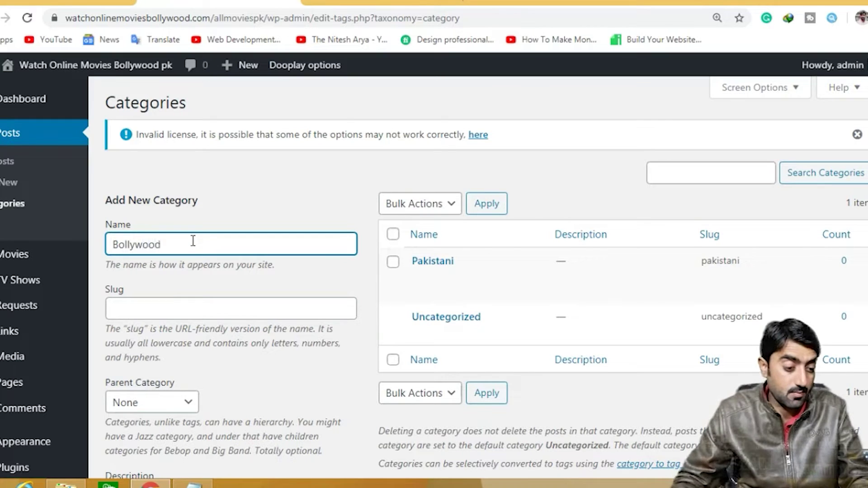
scroll(179, 280, "down", 3)
type("wood")
scroll(172, 374, "down", 2)
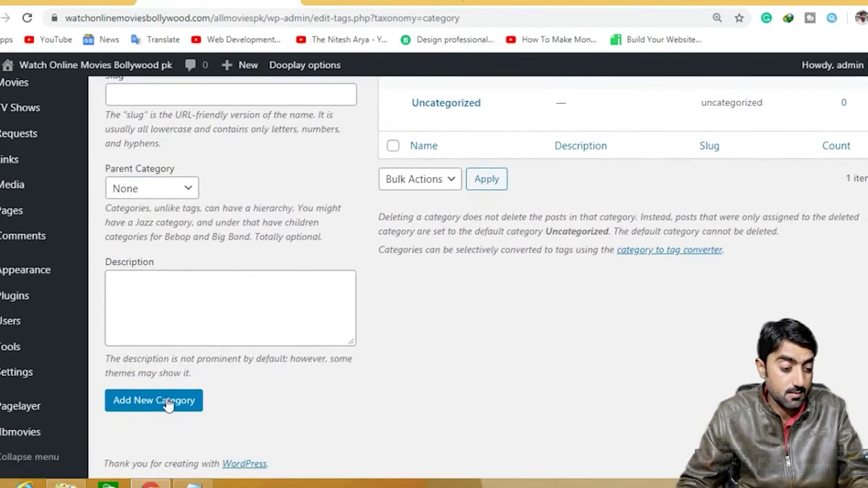
left_click(167, 402)
- Add two more post categories named Hollywood and Hindi Dubbed
type("Hon")
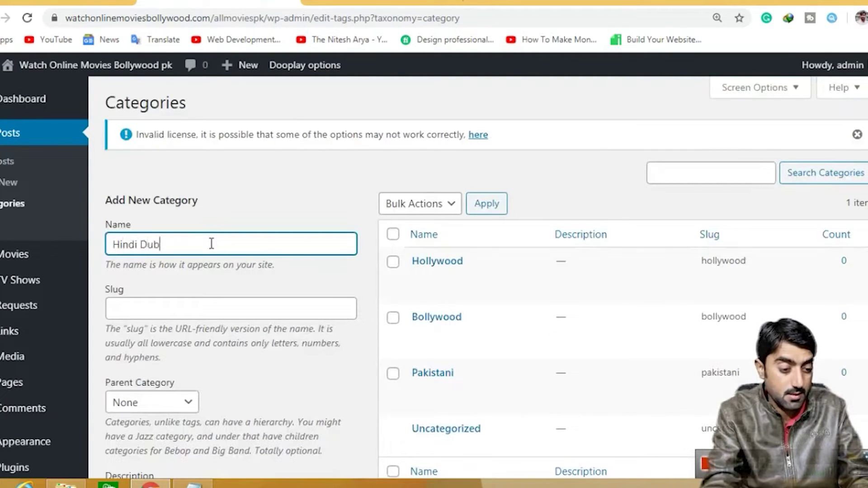
scroll(285, 285, "down", 2)
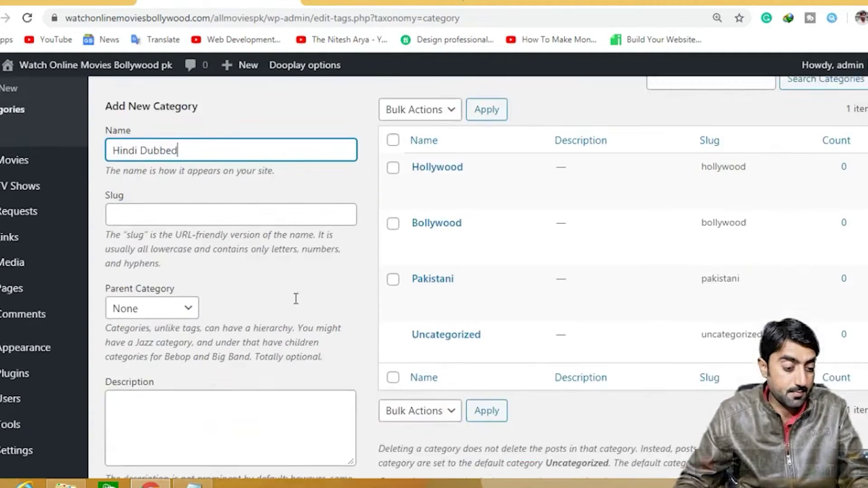
key("Return")
- Add a new post category named South Indian
type("South I")
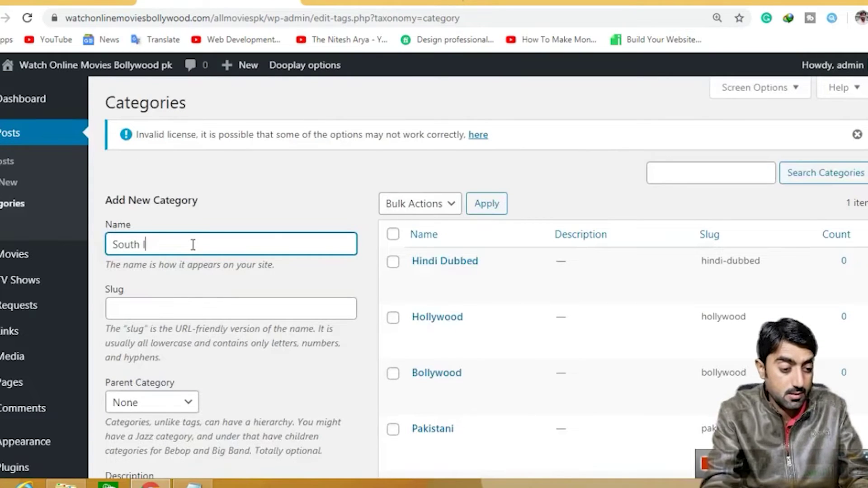
type("ndian")
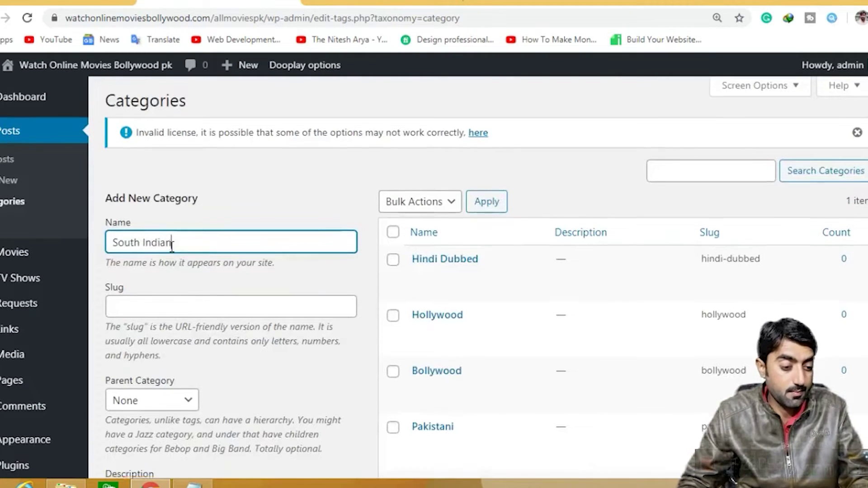
scroll(185, 272, "down", 4)
left_click(182, 401)
scroll(226, 316, "down", 1)
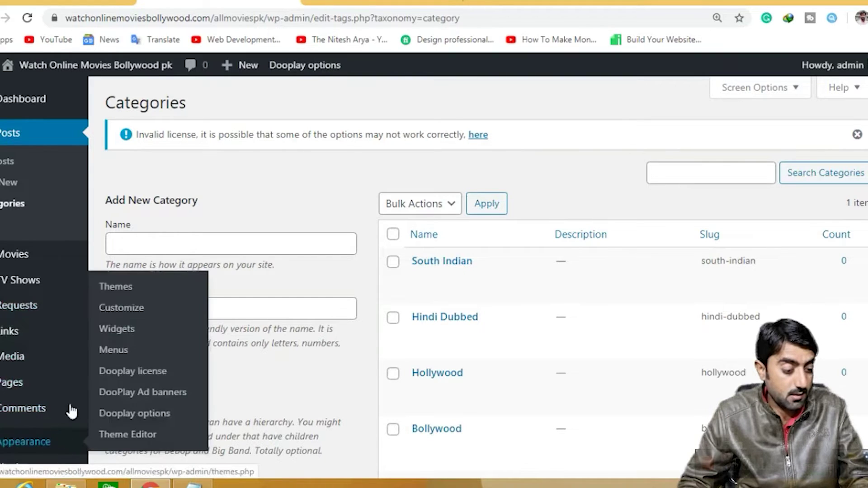
- Open the site's menu management and create a first menu named Top Menu
scroll(249, 185, "down", 3)
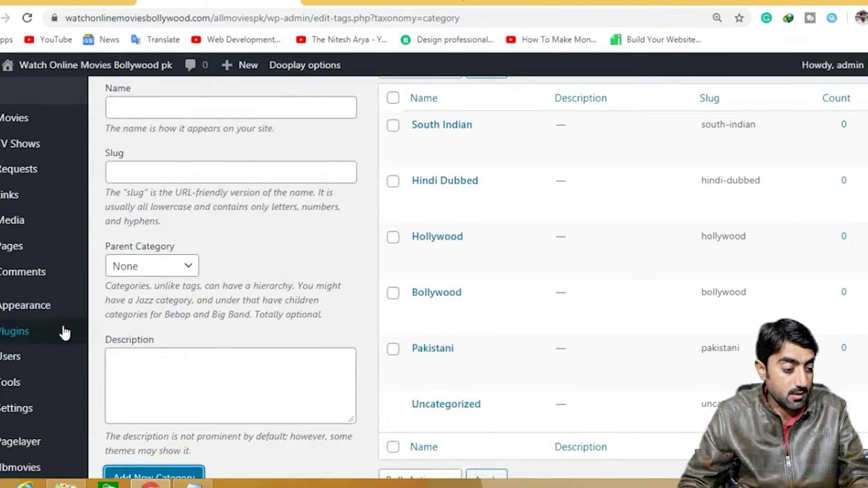
mouse_move(50, 304)
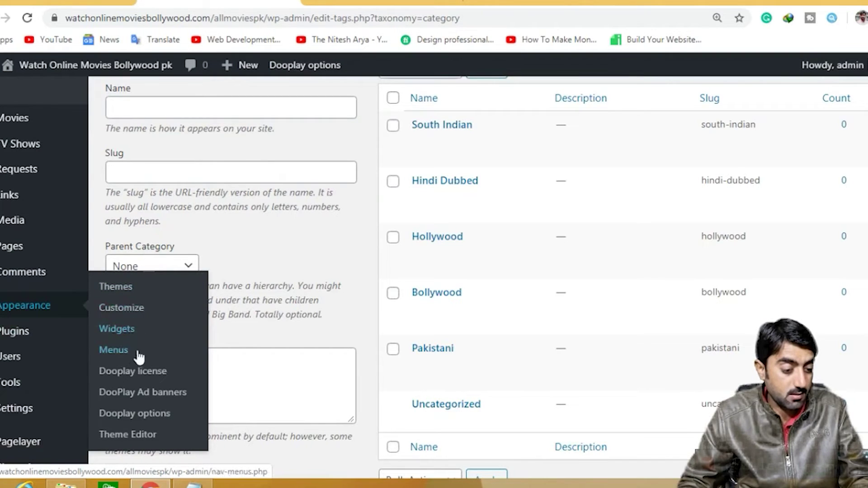
left_click(120, 359)
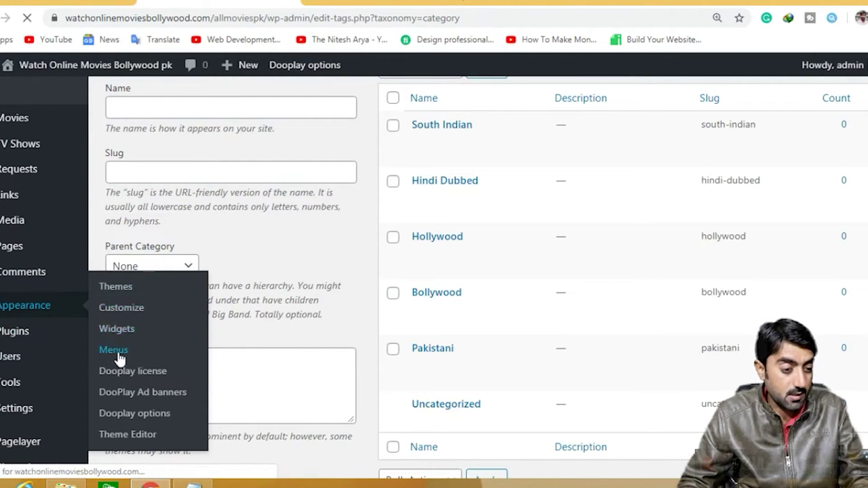
left_click(450, 317)
left_click(447, 346)
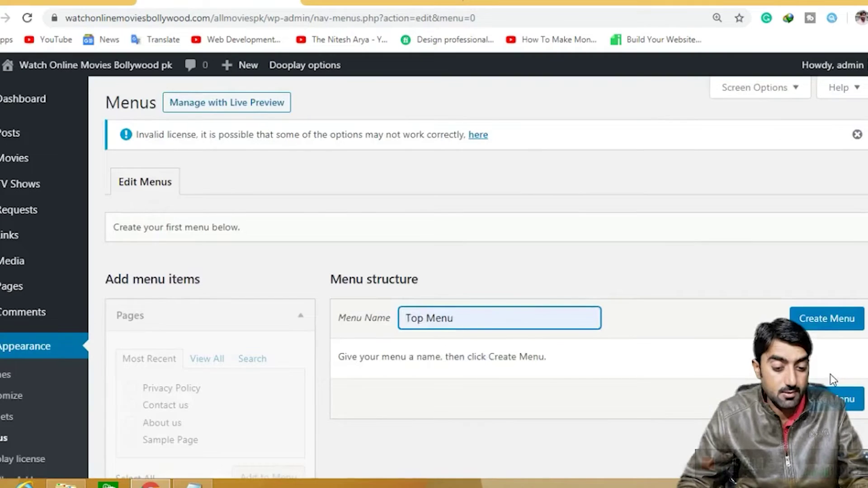
left_click(836, 399)
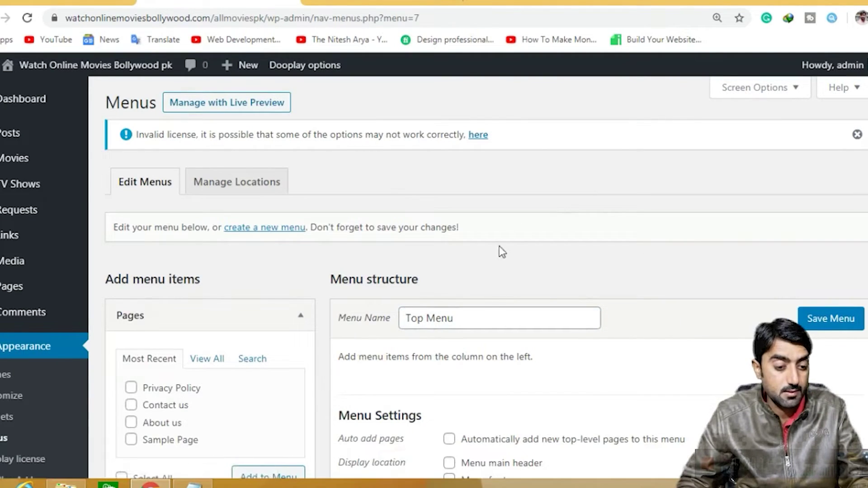
- Add the Home, About us, Contact us and Privacy Policy pages to Top Menu
scroll(486, 302, "down", 3)
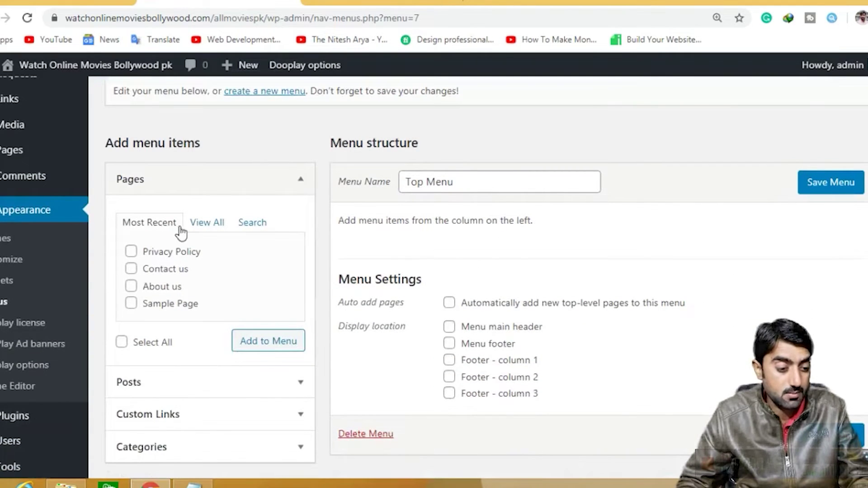
left_click(203, 225)
left_click(132, 251)
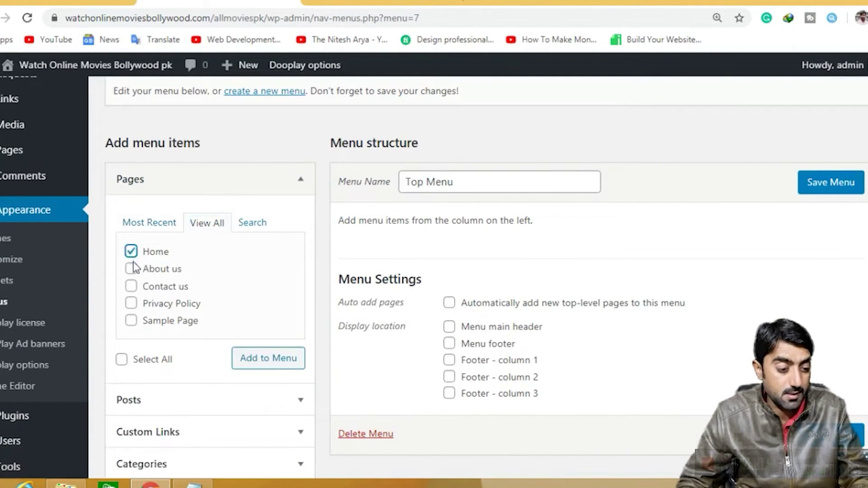
left_click(131, 269)
left_click(131, 286)
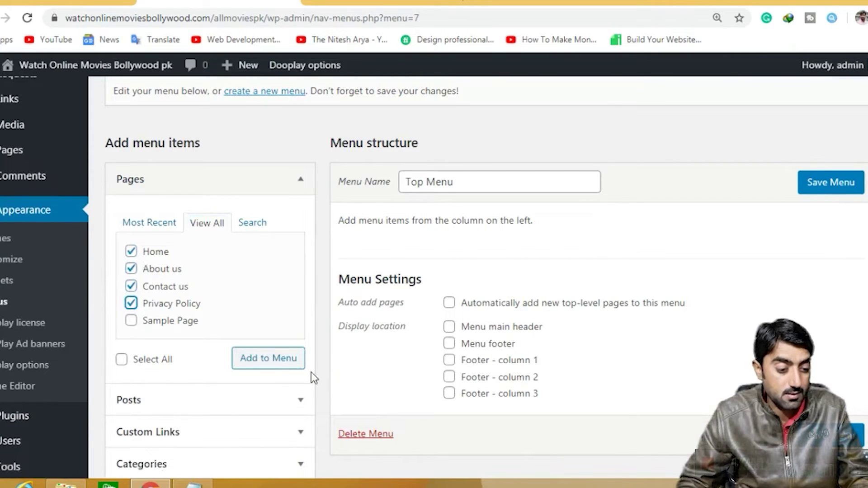
left_click(281, 362)
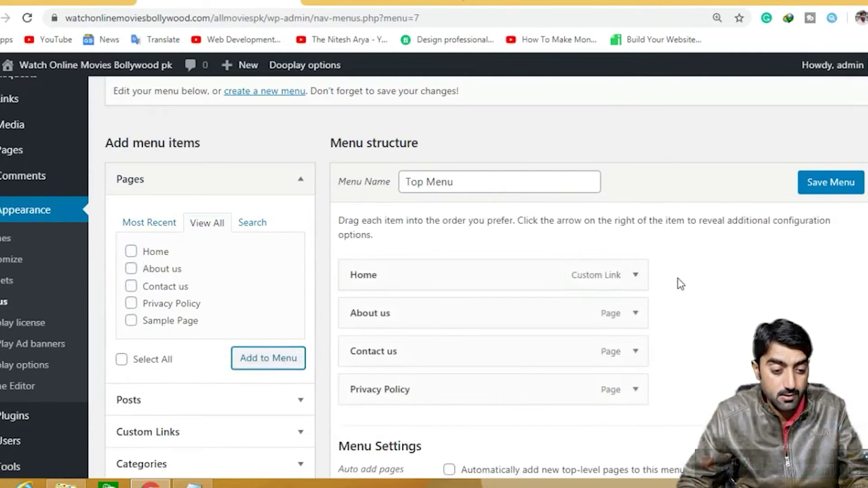
- Set Top Menu's display location to Menu footer and save the menu
scroll(682, 284, "down", 5)
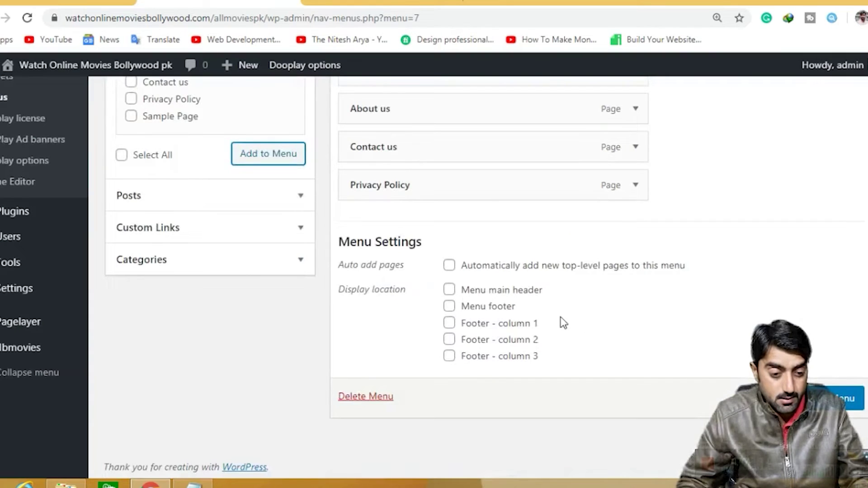
left_click(449, 306)
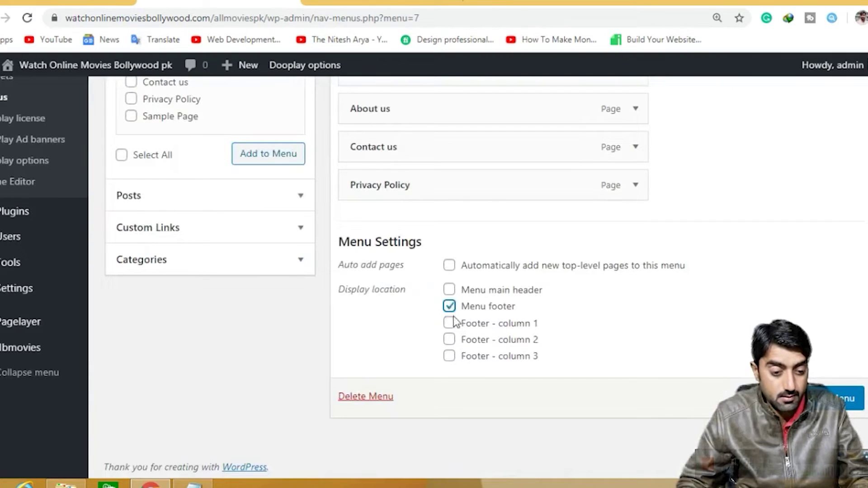
scroll(447, 273, "up", 5)
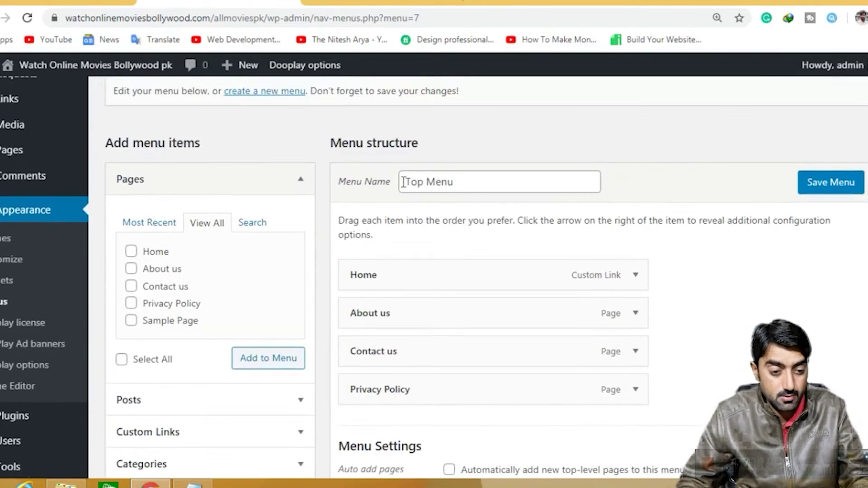
scroll(587, 330, "down", 5)
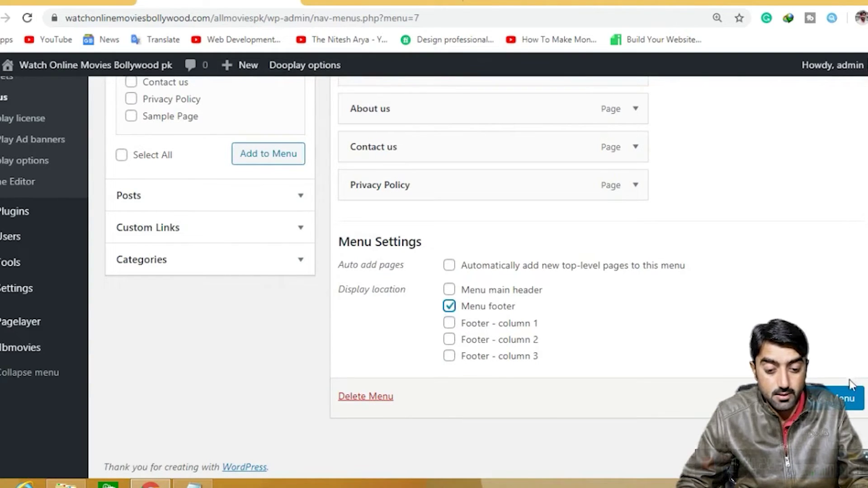
left_click(843, 394)
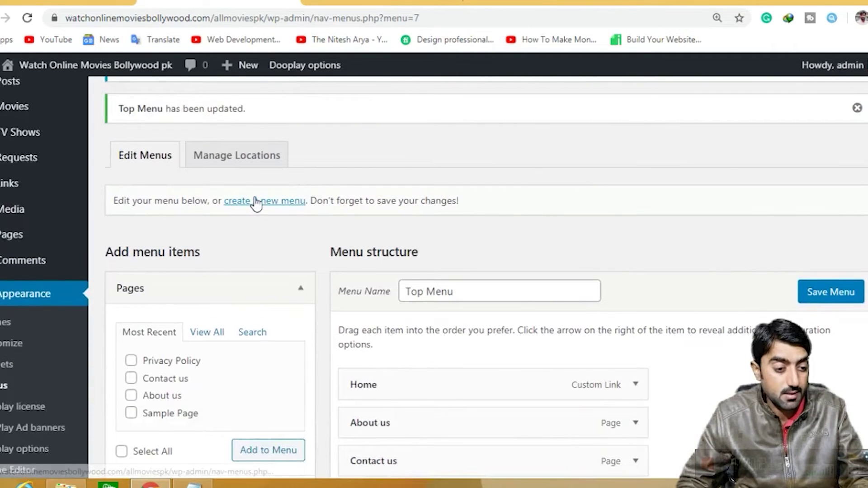
- Create a second navigation menu named Main Menu
left_click(258, 204)
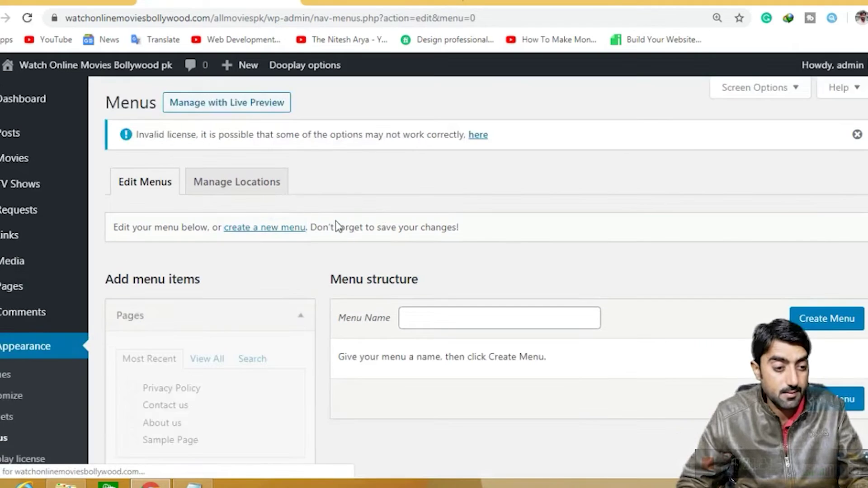
scroll(432, 257, "down", 3)
left_click(424, 183)
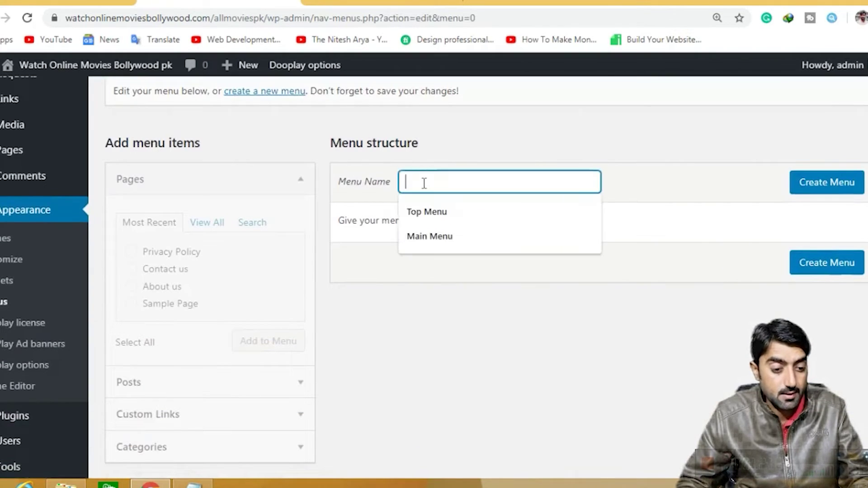
left_click(435, 236)
left_click(818, 269)
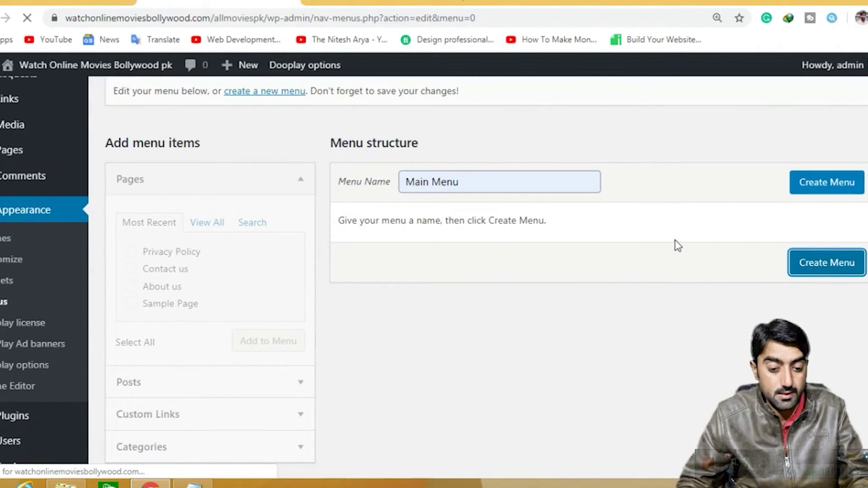
- Add the Home page as an item of Main Menu
scroll(490, 286, "down", 5)
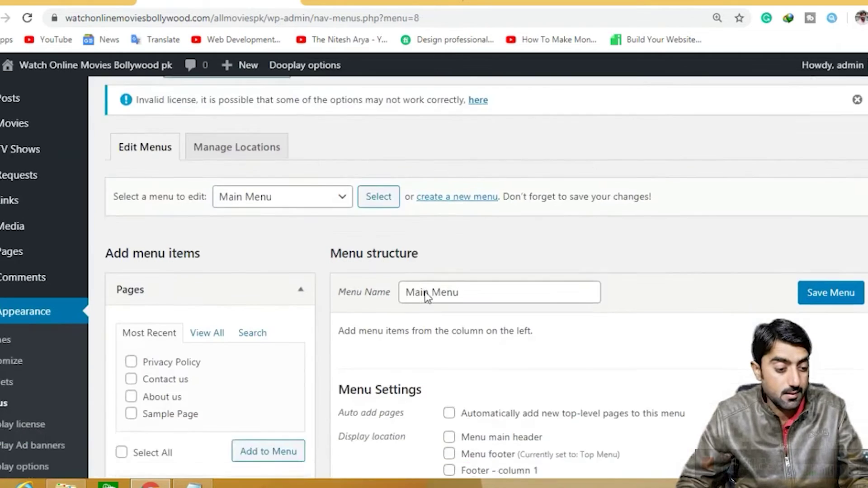
left_click(199, 165)
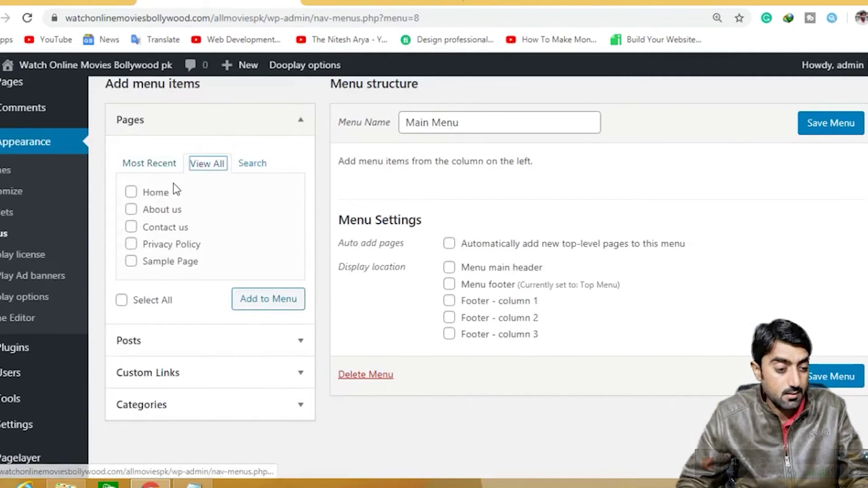
left_click(131, 193)
left_click(262, 302)
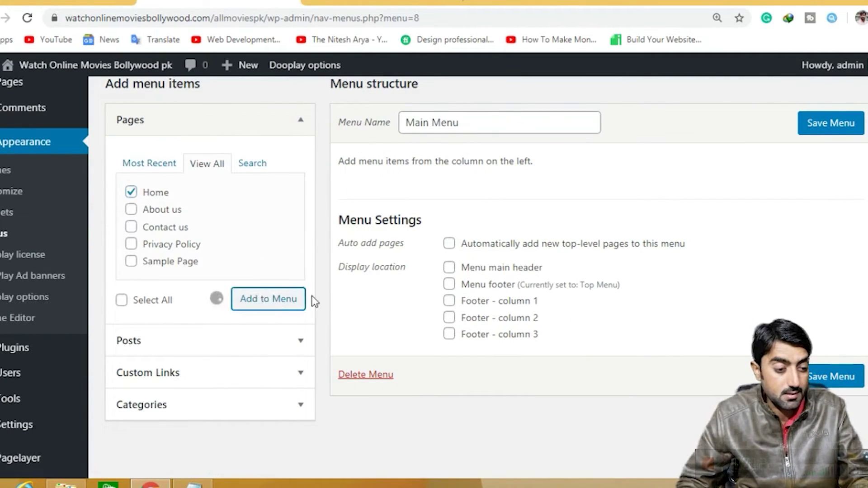
scroll(430, 230, "down", 1)
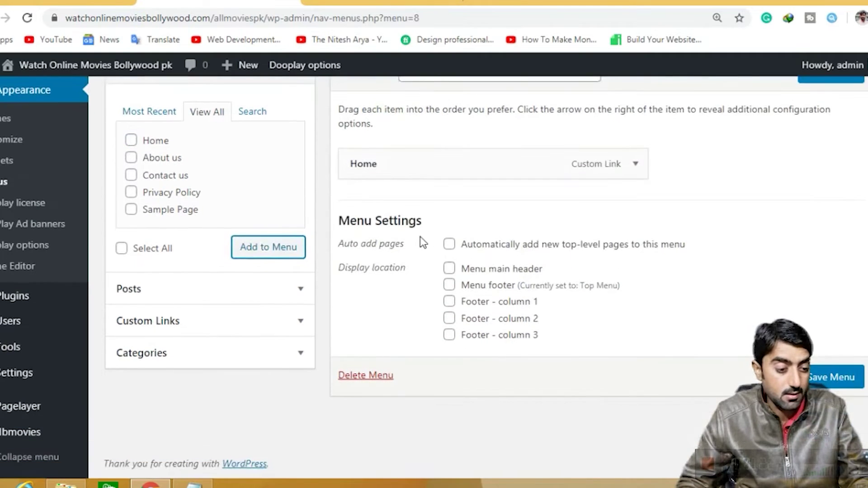
- Add the Bollywood, Hindi Dubbed, Hollywood, Pakistani and South Indian categories to Main Menu
left_click(216, 361)
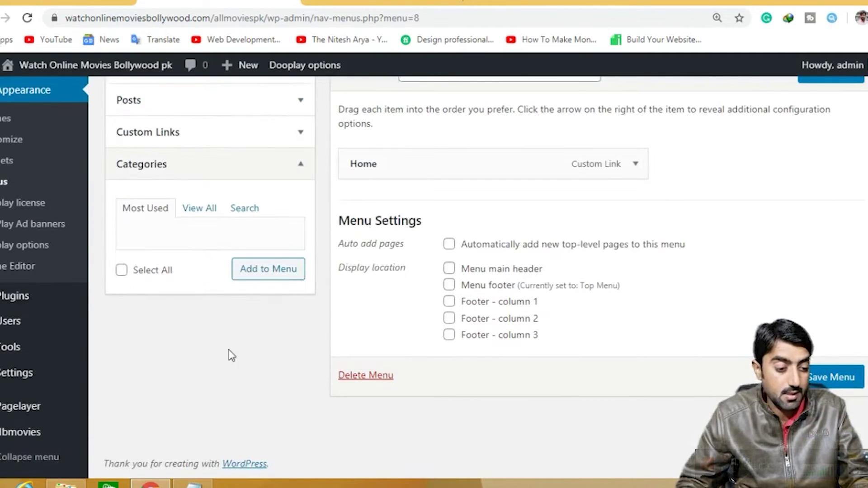
left_click(204, 216)
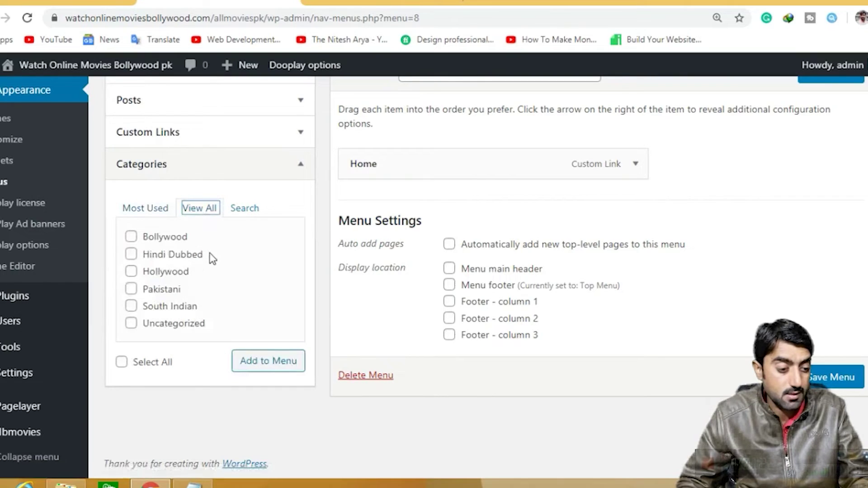
left_click(131, 238)
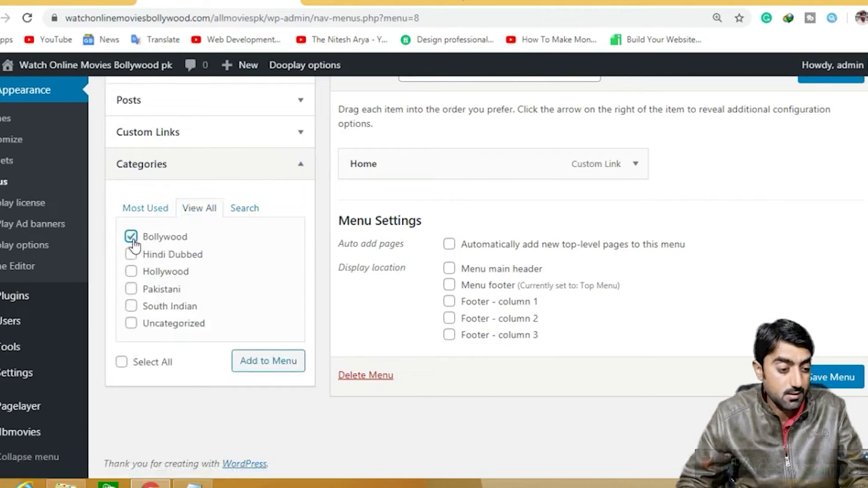
left_click(131, 271)
left_click(131, 289)
left_click(131, 306)
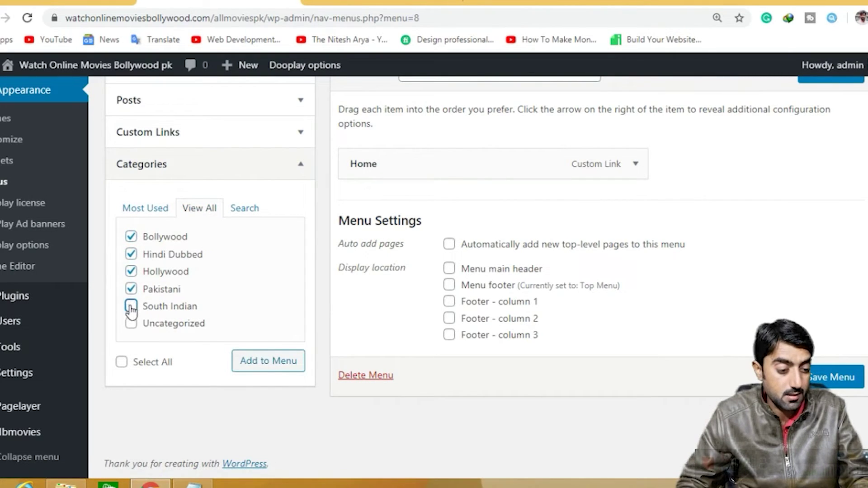
left_click(248, 361)
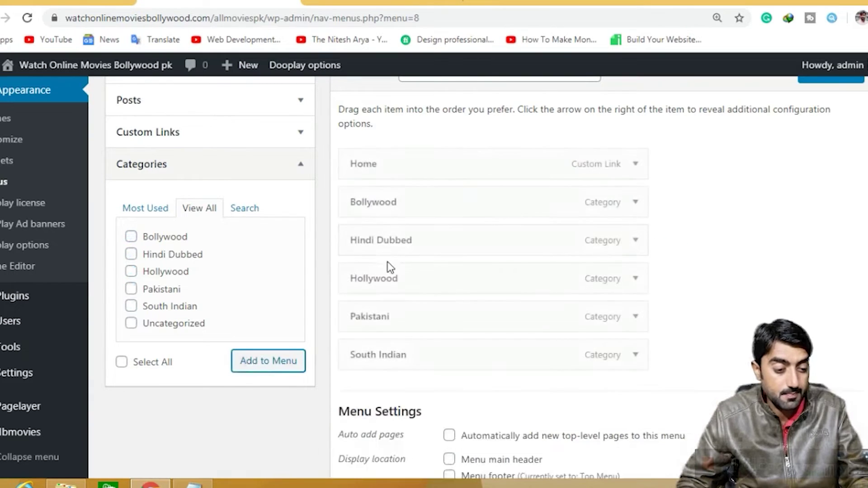
- Set Main Menu's display location to Menu main header and save the menu
scroll(534, 294, "down", 3)
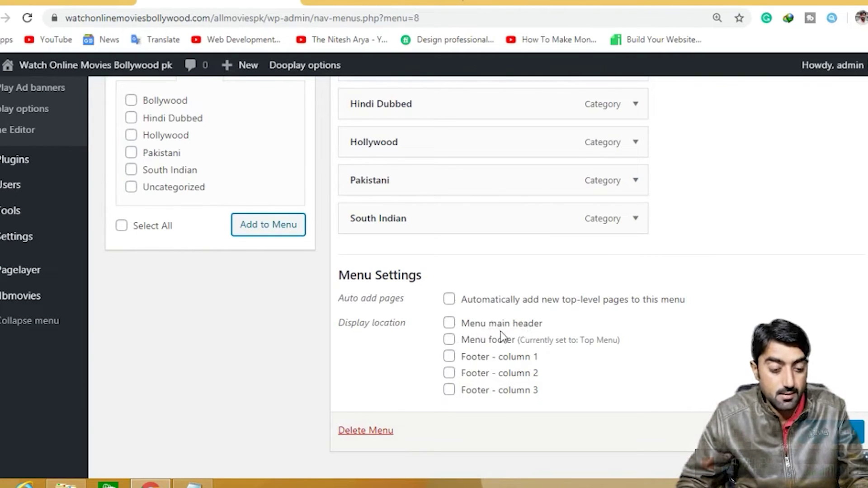
left_click(449, 323)
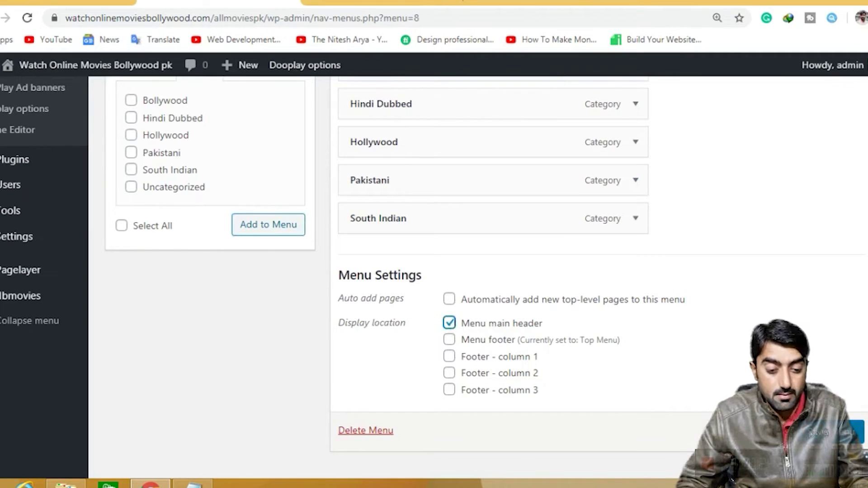
left_click(838, 432)
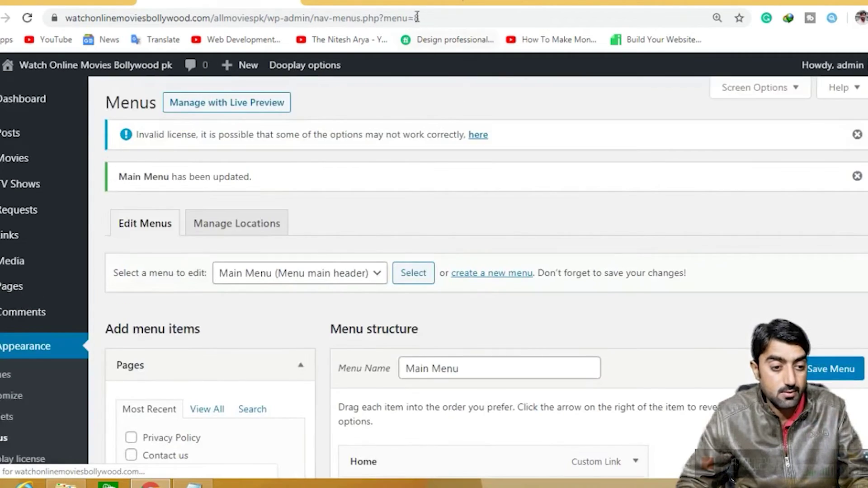
- Visit the site's front page and examine its header menu and home page sections
left_click(149, 64)
left_click(176, 106)
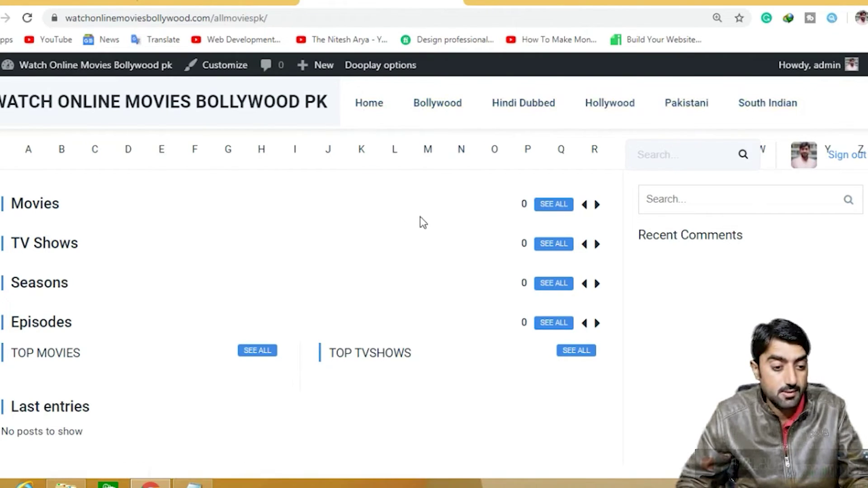
scroll(424, 214, "down", 10)
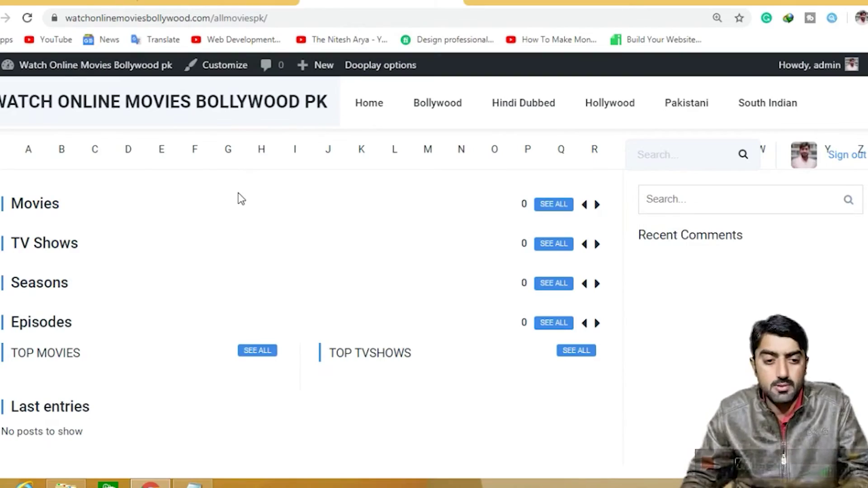
- Search Google for "good newwz tamil rockers" in the blank browser tab
left_click(479, 1)
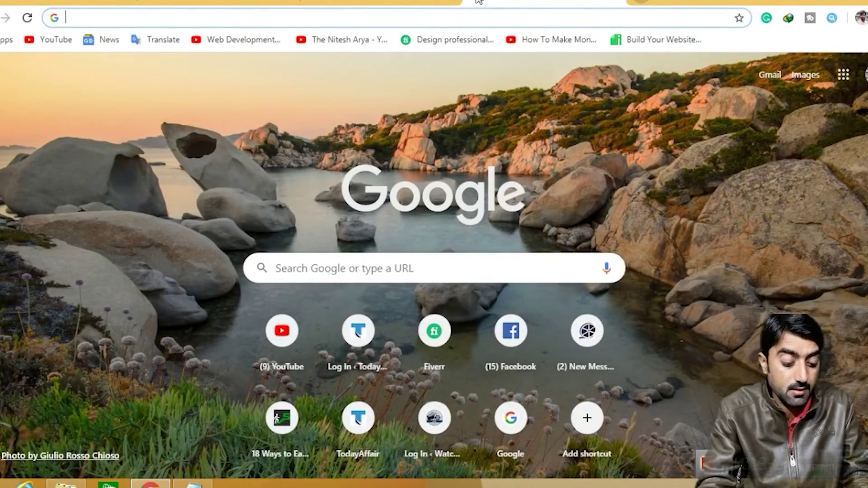
type("goodnews")
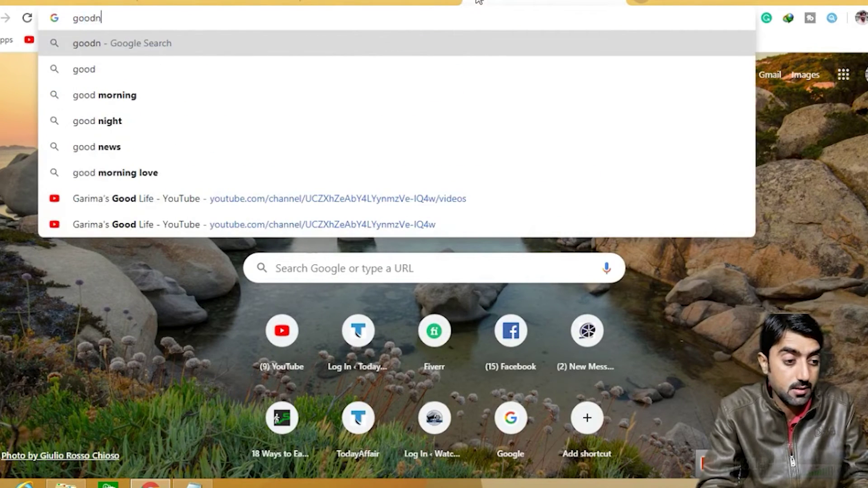
type("tamil")
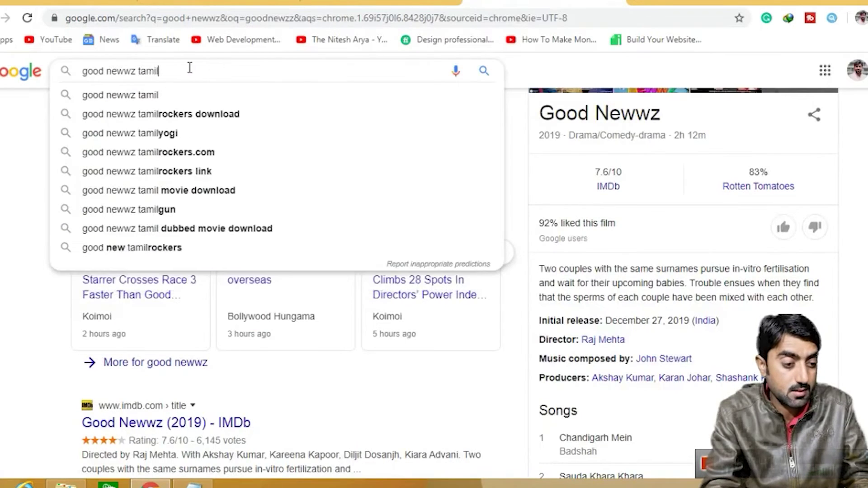
type(" rocker")
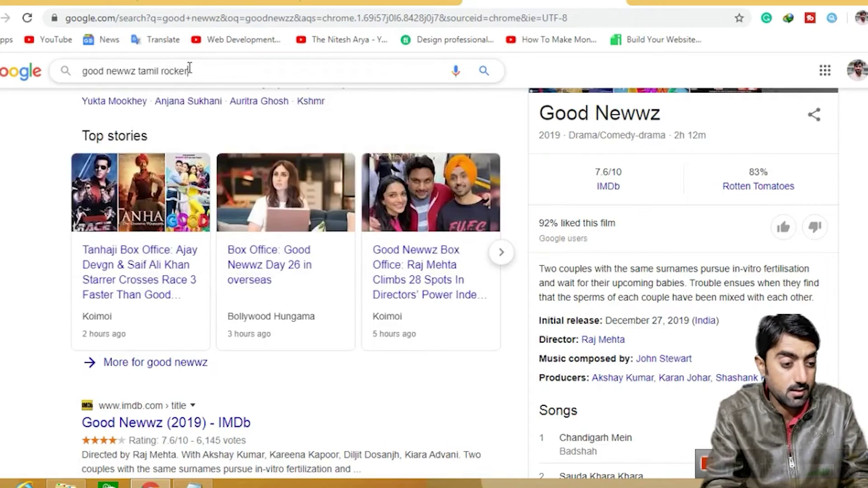
type("s")
key("Return")
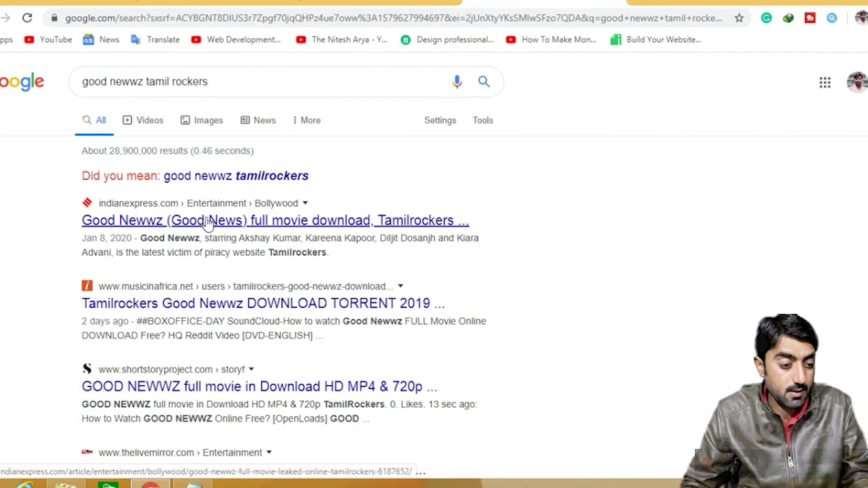
- Open the Google home page in a new tab, with "good newwz" copied from the current search query
right_click(13, 89)
left_click(42, 99)
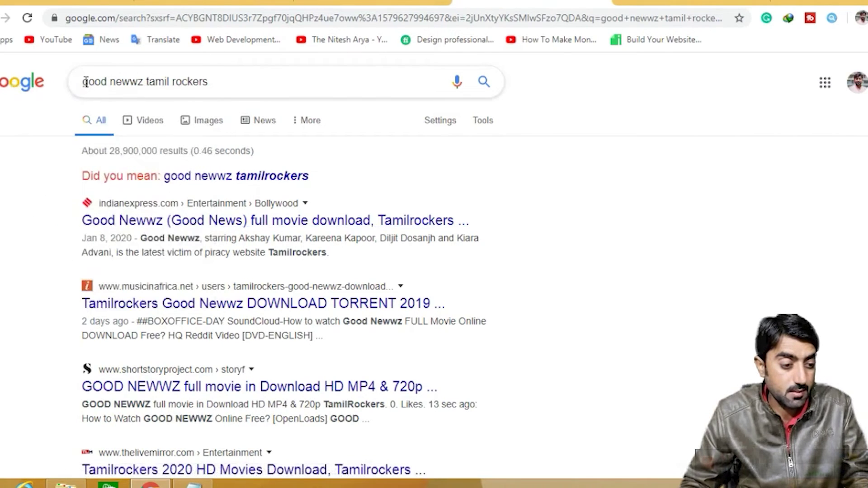
left_click_drag(82, 82, 144, 82)
key("ctrl+c")
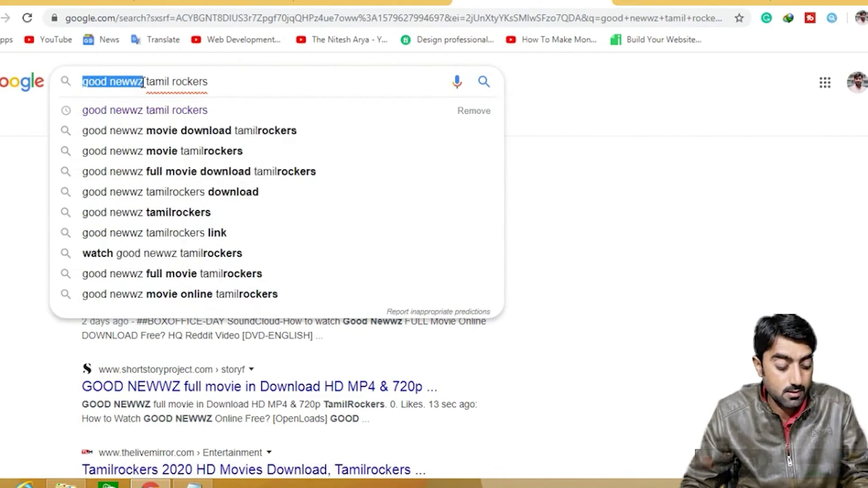
key("ctrl+Tab")
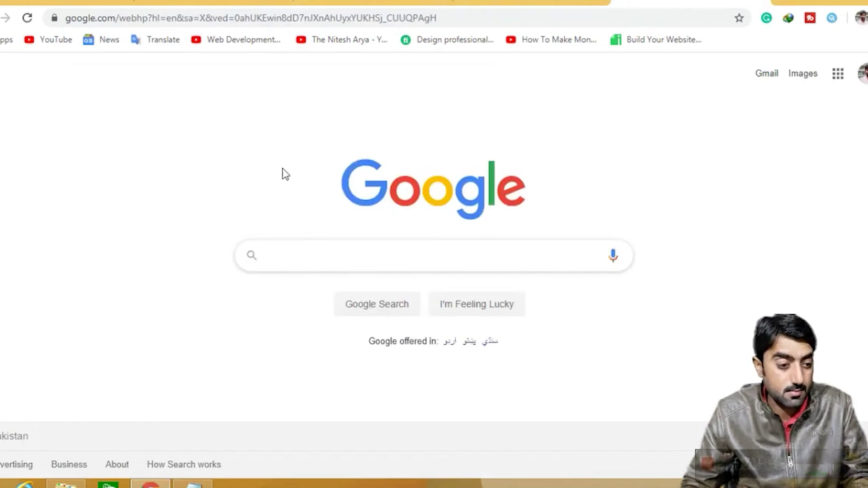
- Search Google for "good newwz watchonlinemovies com pk" using the copied title, and return to the "good newwz tamil rockers" results
left_click(315, 262)
type("watch")
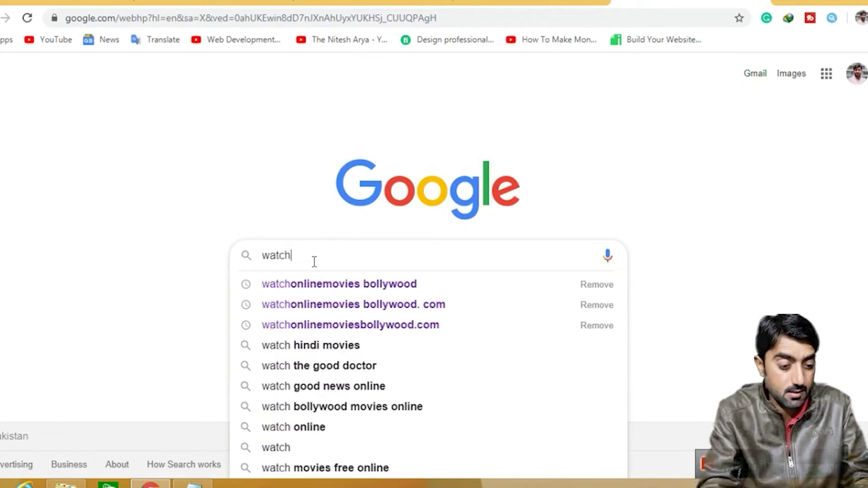
key("BackSpace")
key("BackSpace")
key("BackSpace")
key("BackSpace")
key("BackSpace")
key("ctrl+v")
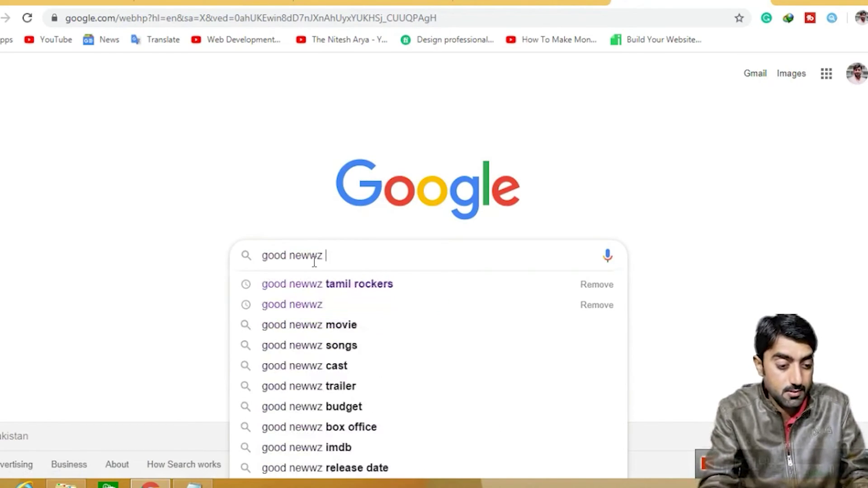
type("watchonl")
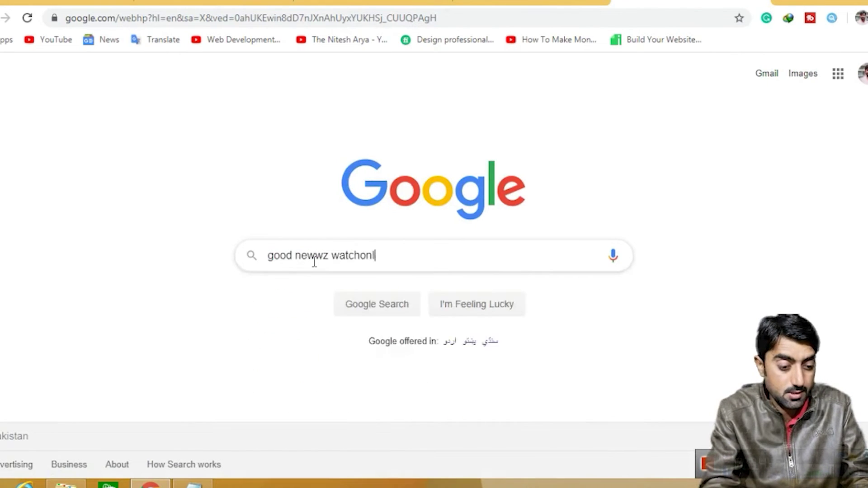
type("inemovie")
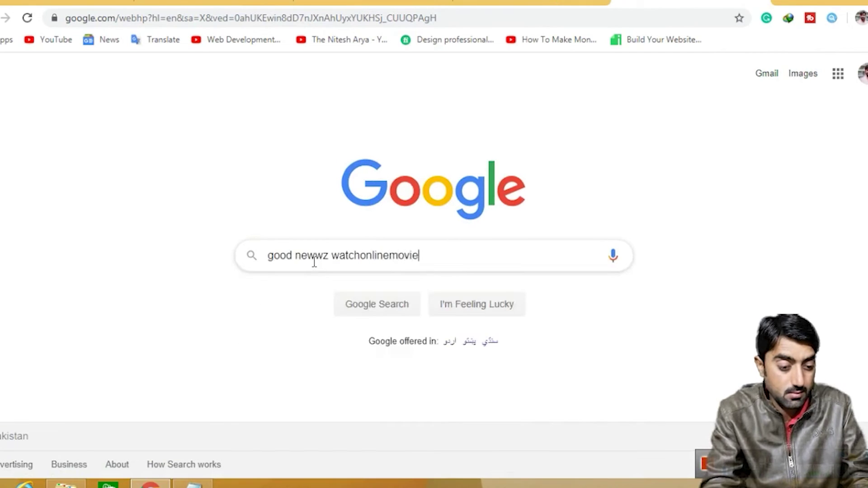
type("s p")
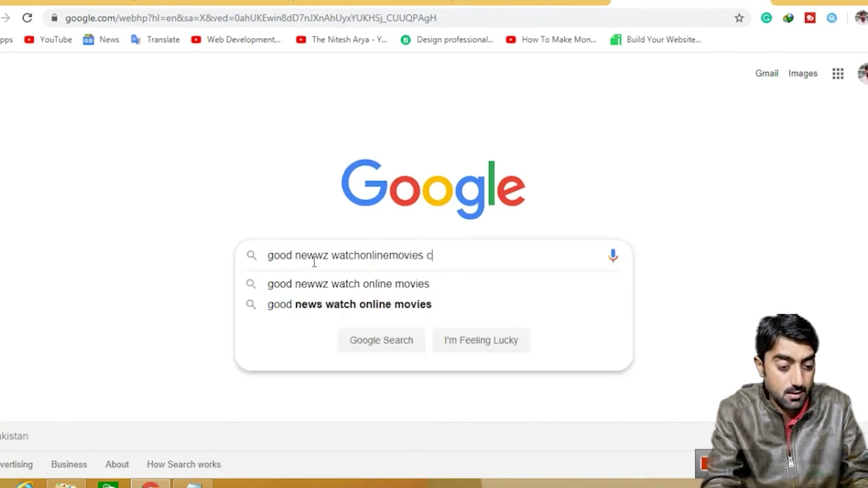
type("om pk")
key("Return")
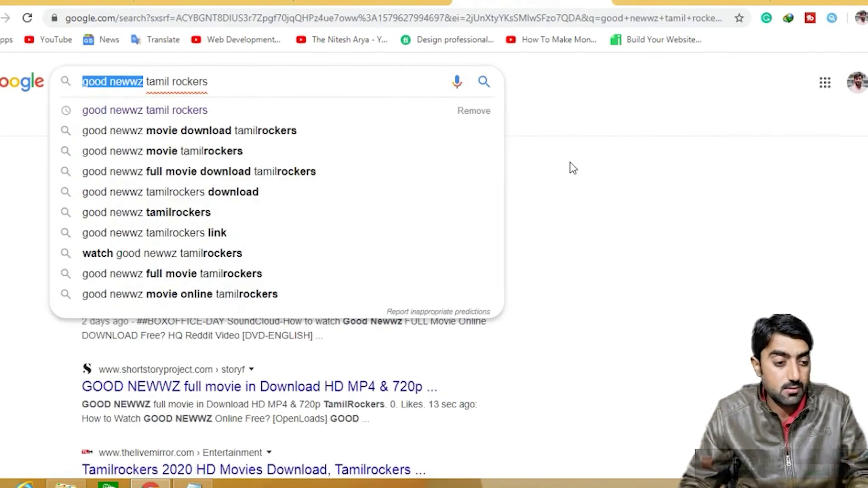
left_click(591, 116)
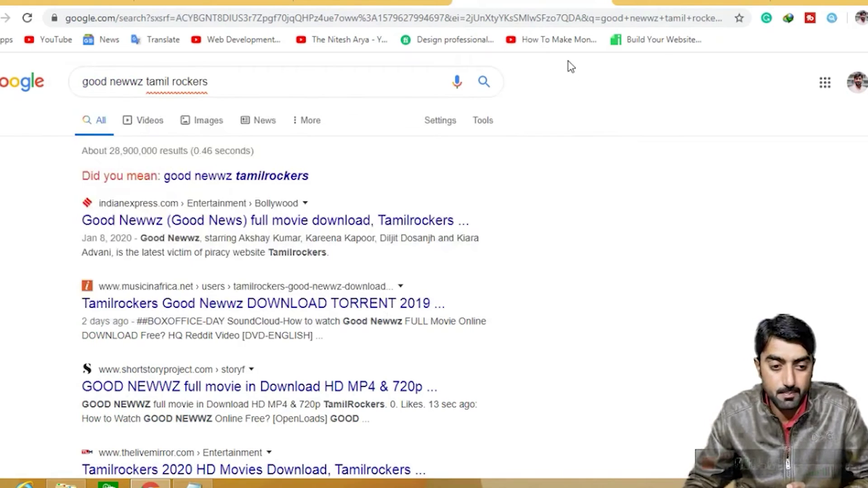